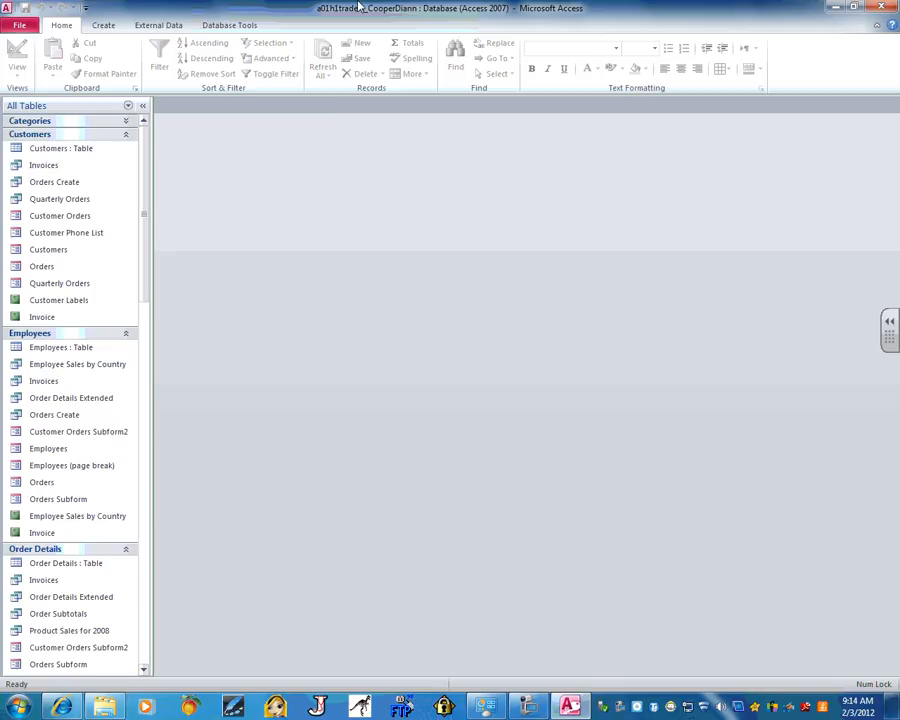
Use Save Database As to save a copy named a01h2traders to the Desktop
{"action": "left_click", "coordinate": [20, 26]}
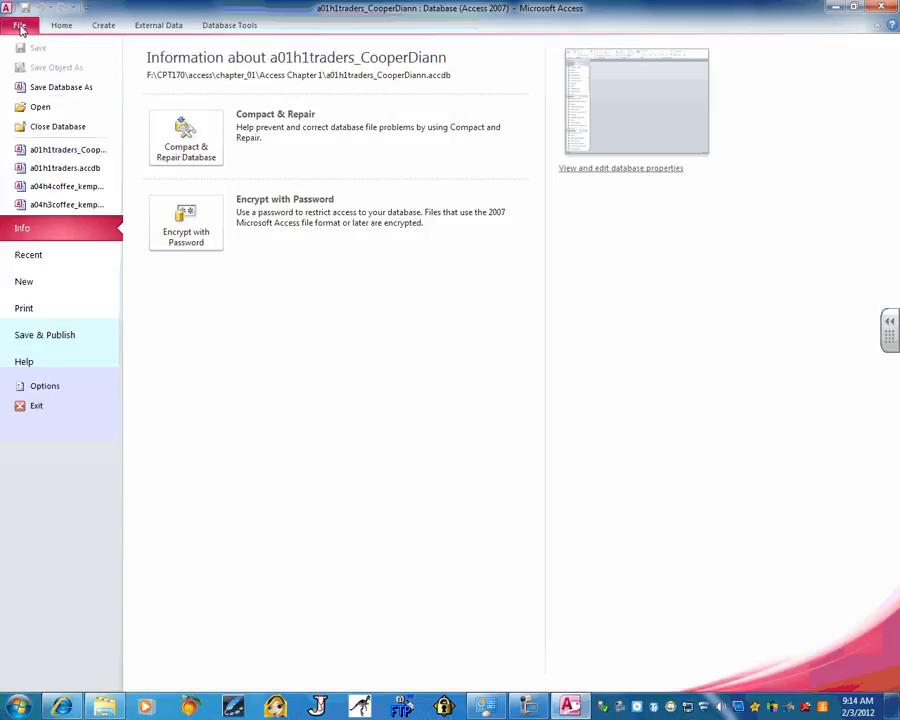
{"action": "left_click", "coordinate": [74, 88]}
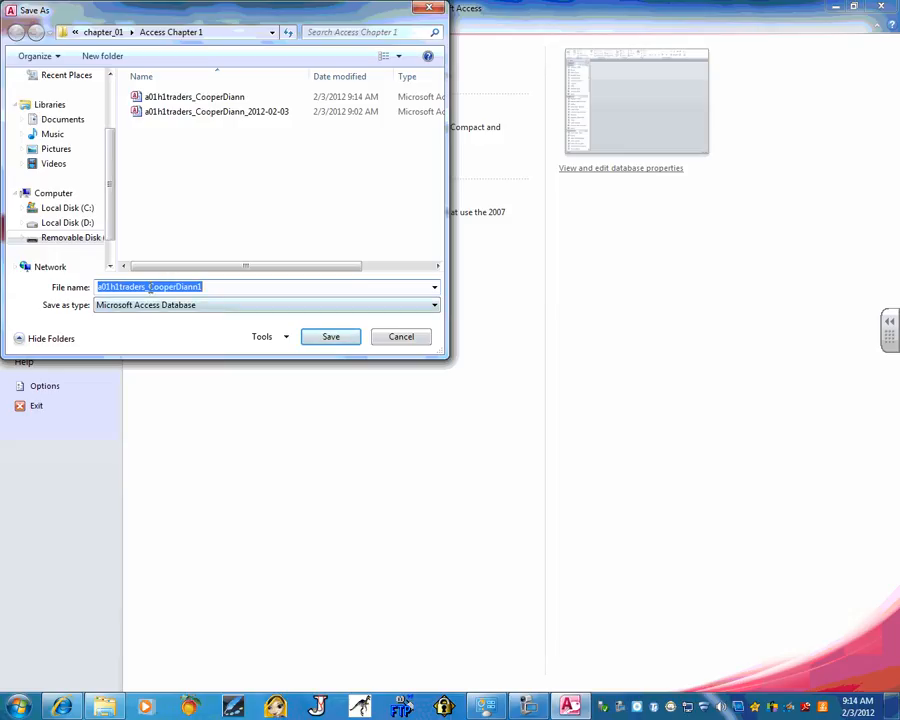
{"action": "left_click", "coordinate": [118, 287]}
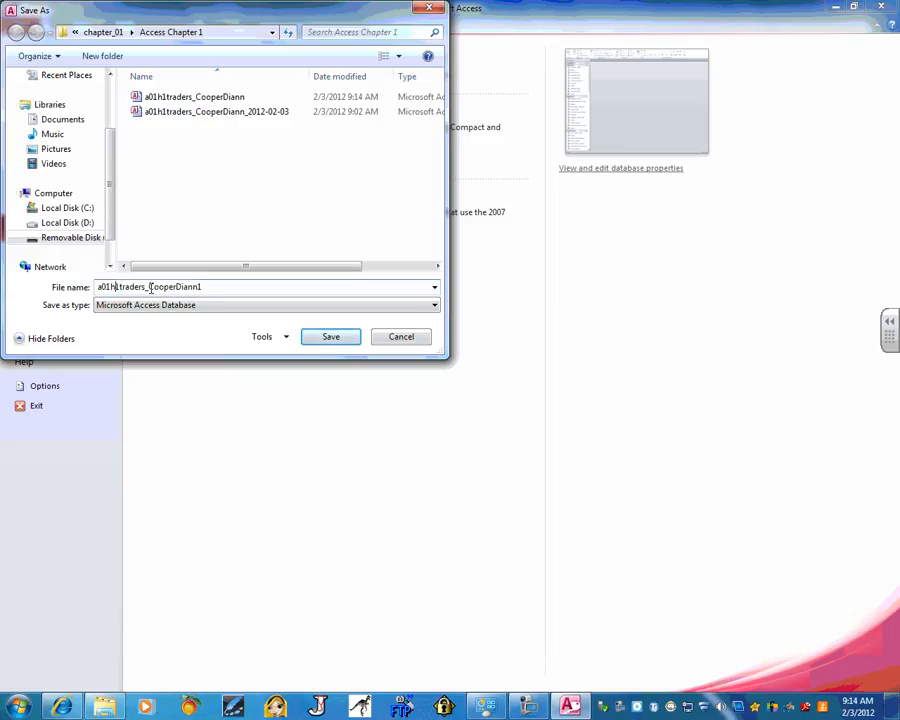
{"action": "key", "text": "BackSpace"}
{"action": "type", "text": "2"}
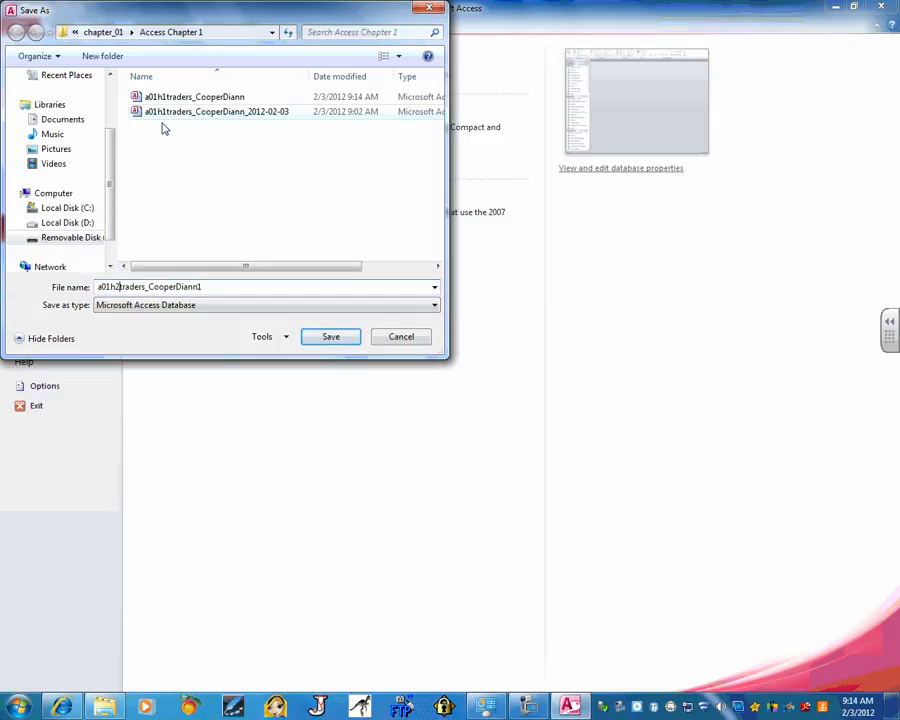
{"action": "mouse_move", "coordinate": [107, 187]}
{"action": "left_mouse_down"}
{"action": "mouse_move", "coordinate": [113, 112]}
{"action": "mouse_move", "coordinate": [110, 206]}
{"action": "mouse_move", "coordinate": [113, 188]}
{"action": "left_mouse_up"}
{"action": "scroll", "coordinate": [70, 150], "scroll_direction": "up", "scroll_amount": 3}
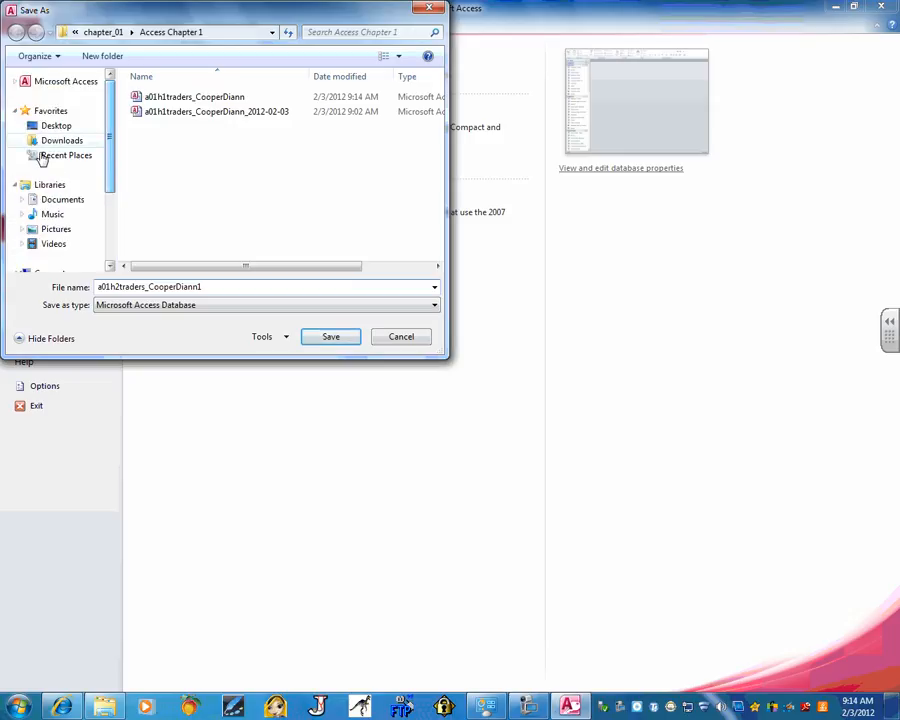
{"action": "left_click", "coordinate": [58, 126]}
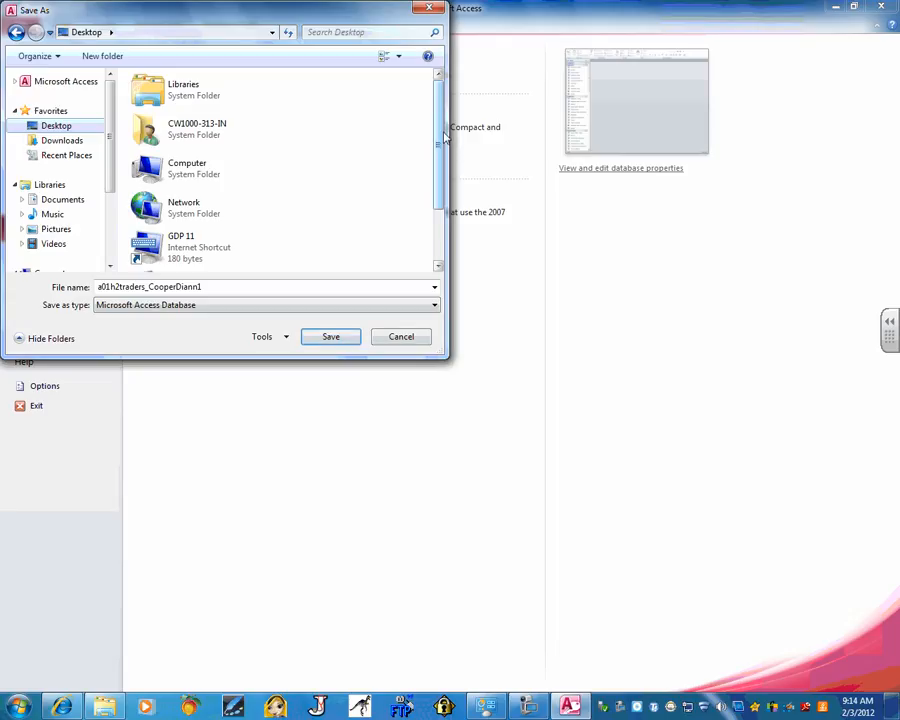
{"action": "mouse_move", "coordinate": [438, 120]}
{"action": "left_mouse_down"}
{"action": "mouse_move", "coordinate": [438, 182]}
{"action": "mouse_move", "coordinate": [436, 102]}
{"action": "left_mouse_up"}
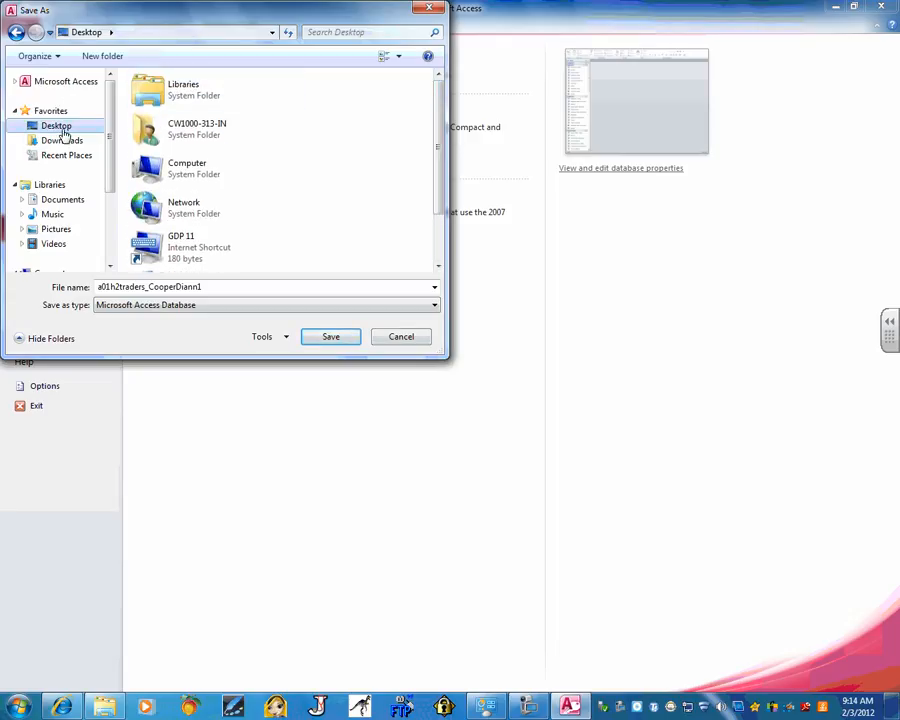
{"action": "left_click", "coordinate": [331, 337]}
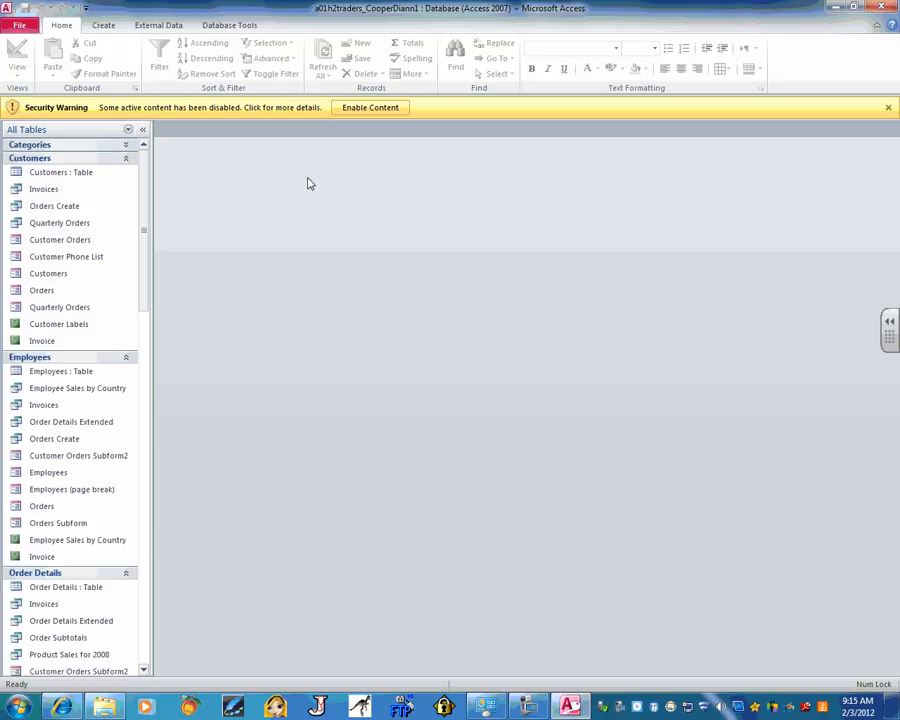
Enable the blocked content from the yellow Security Warning bar
{"action": "left_click", "coordinate": [369, 108]}
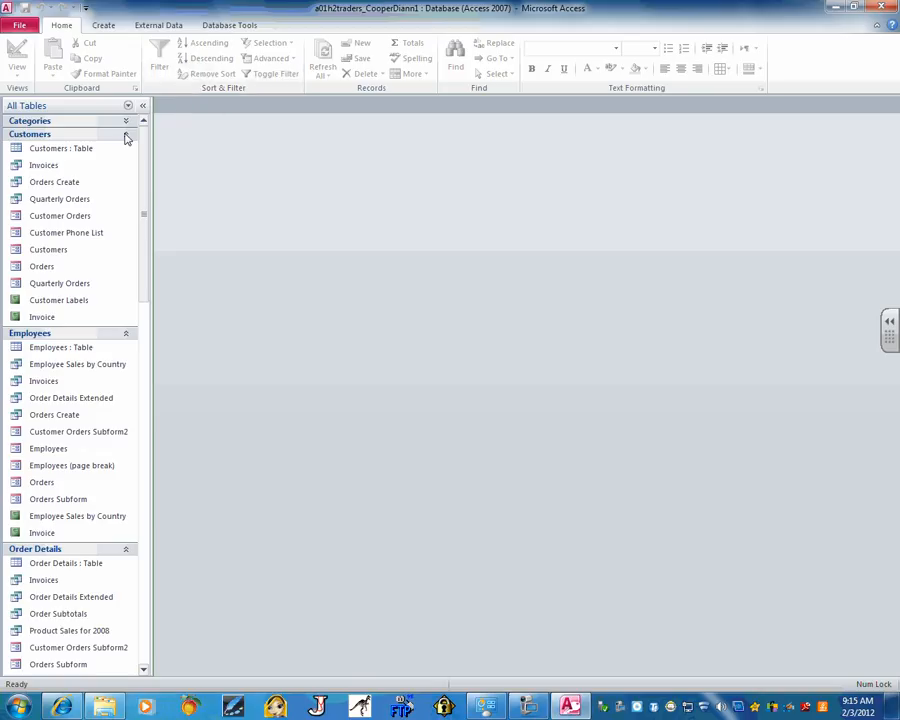
Open the Customers table and type a new contact name over customer AROUT's existing one
{"action": "double_click", "coordinate": [60, 148]}
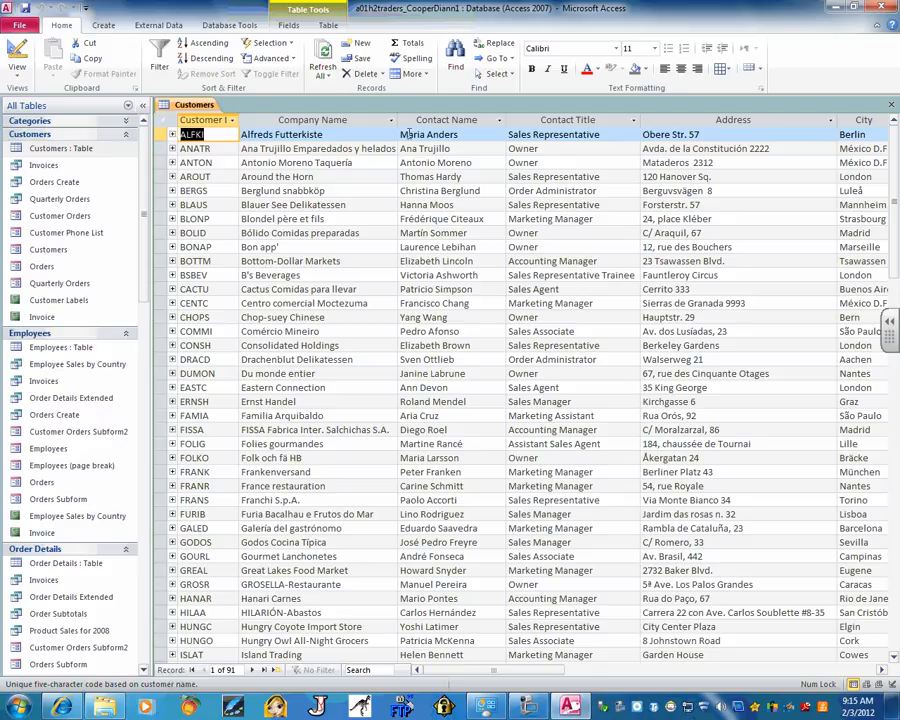
{"action": "left_click", "coordinate": [470, 177]}
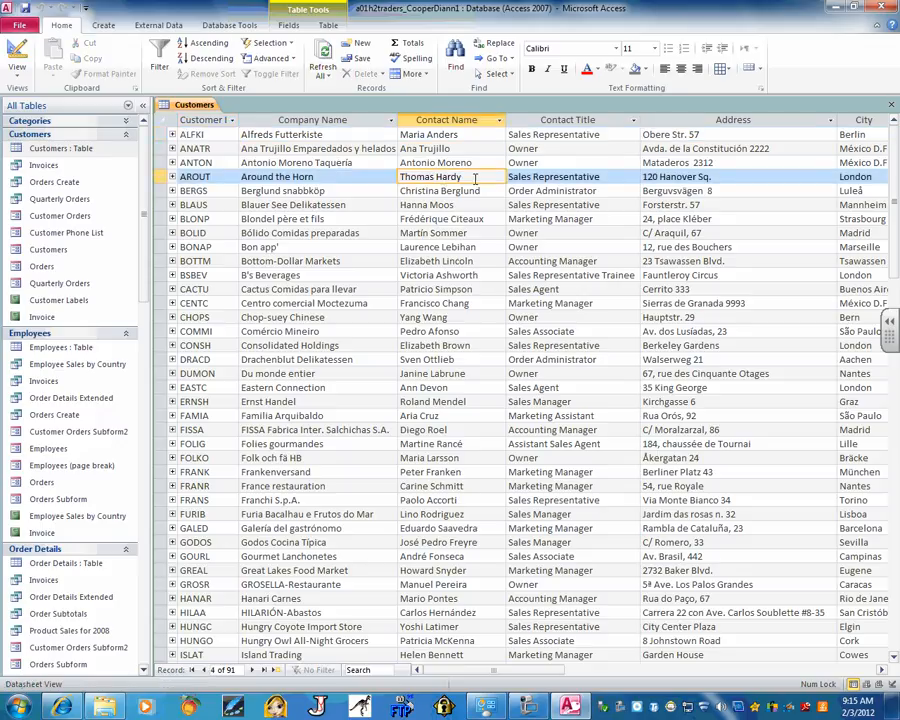
{"action": "left_click_drag", "start_coordinate": [475, 177], "coordinate": [394, 177]}
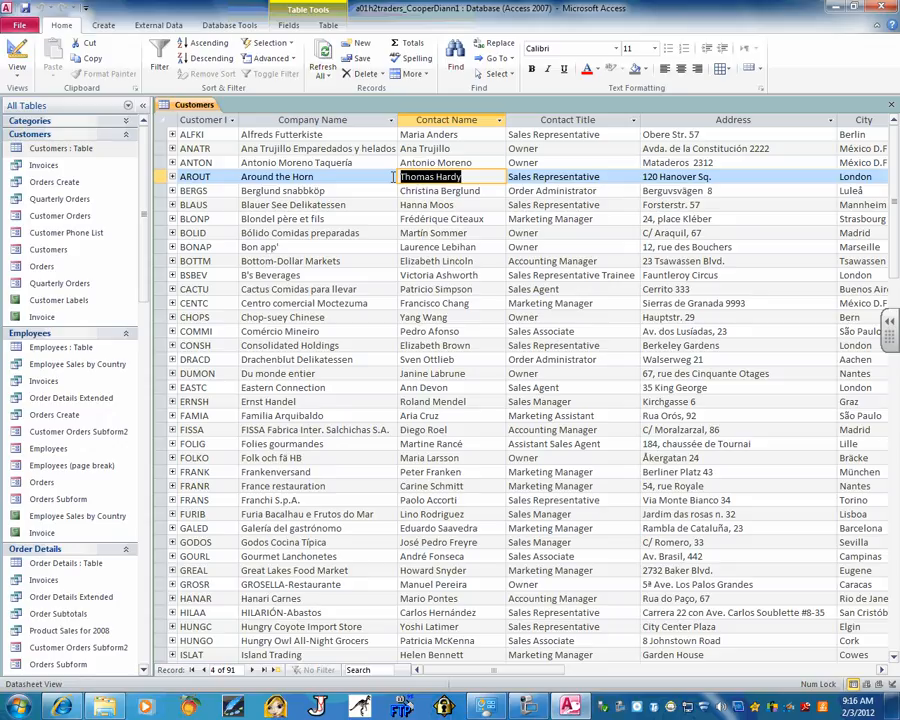
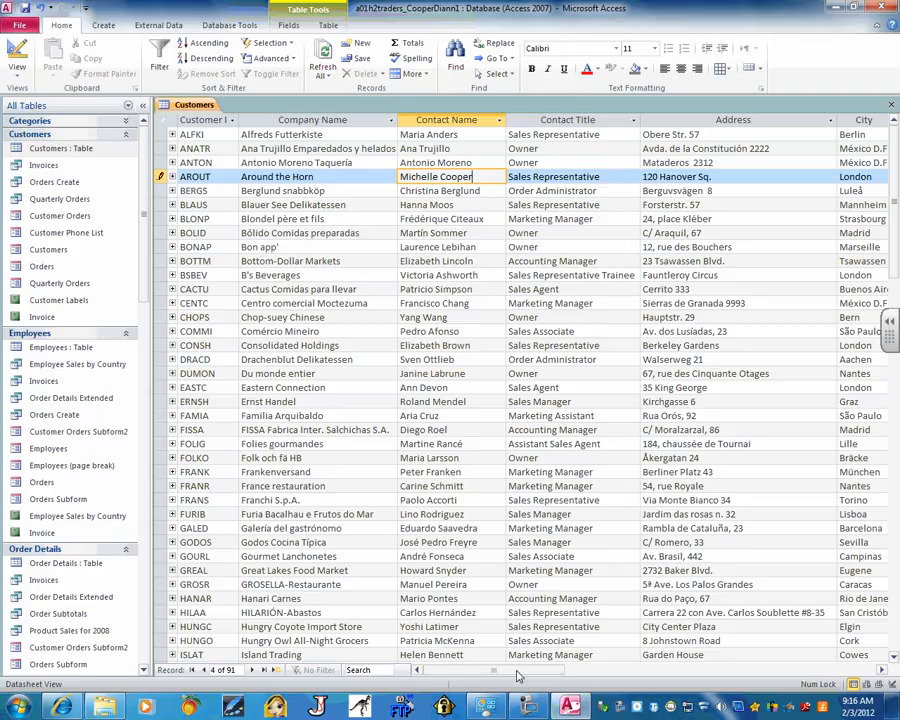
Select AROUT's London City value and open the Selection filter choices
{"action": "left_click_drag", "start_coordinate": [508, 670], "coordinate": [583, 677]}
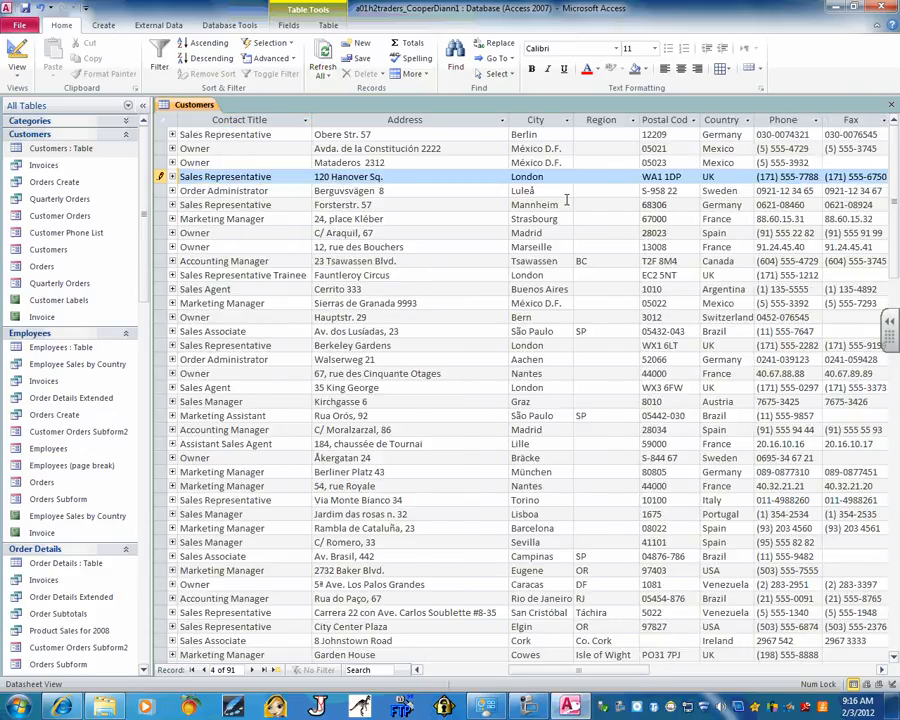
{"action": "left_click", "coordinate": [566, 177]}
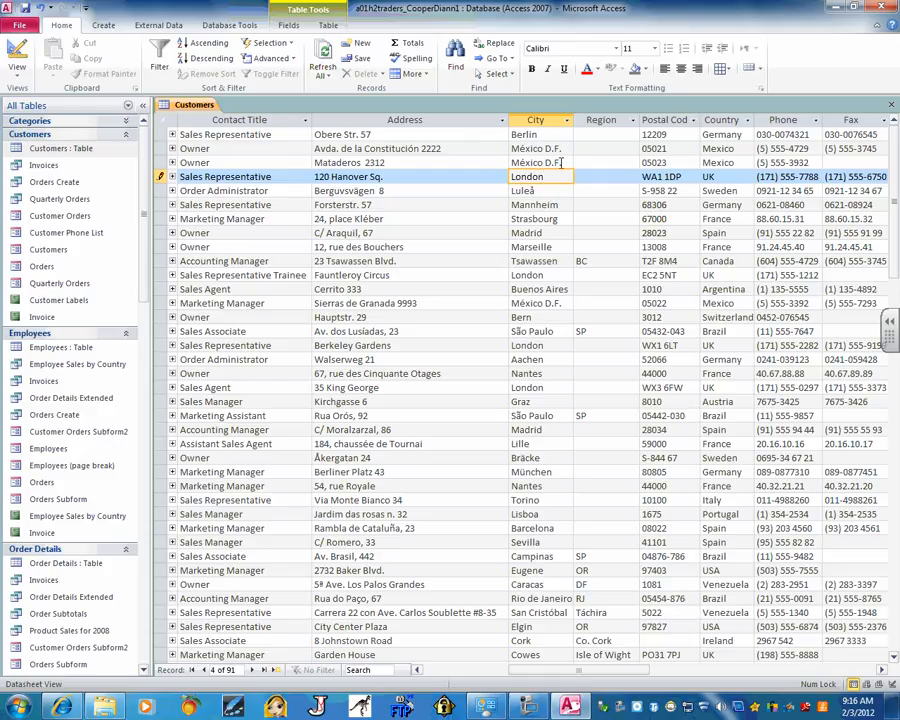
{"action": "left_click", "coordinate": [442, 176]}
{"action": "left_click", "coordinate": [538, 177]}
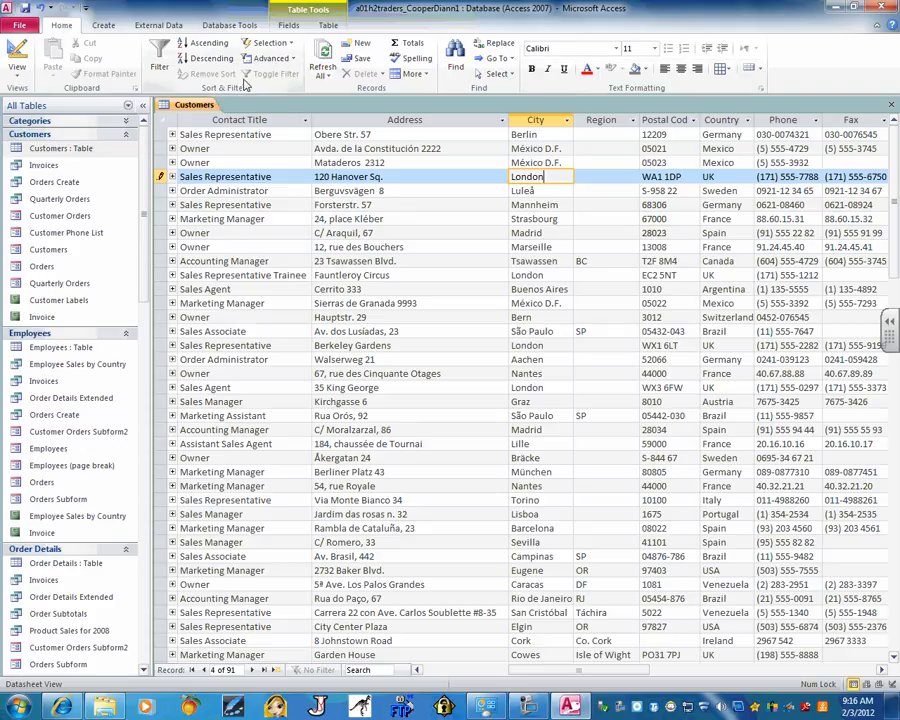
{"action": "left_click", "coordinate": [289, 45]}
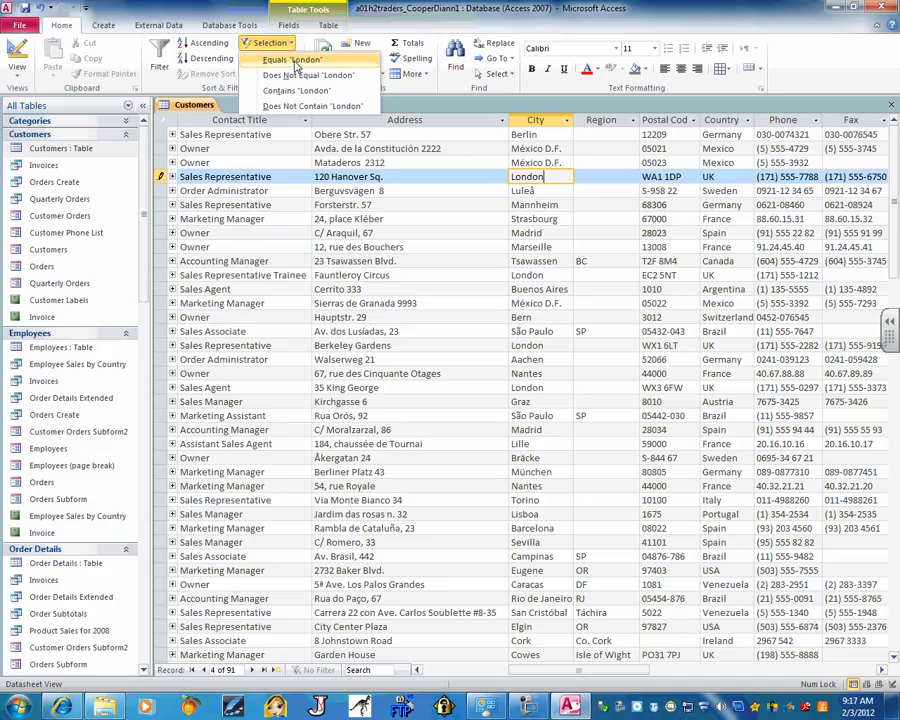
Filter the customers to City equals "London", then toggle the filter off
{"action": "left_click", "coordinate": [285, 59]}
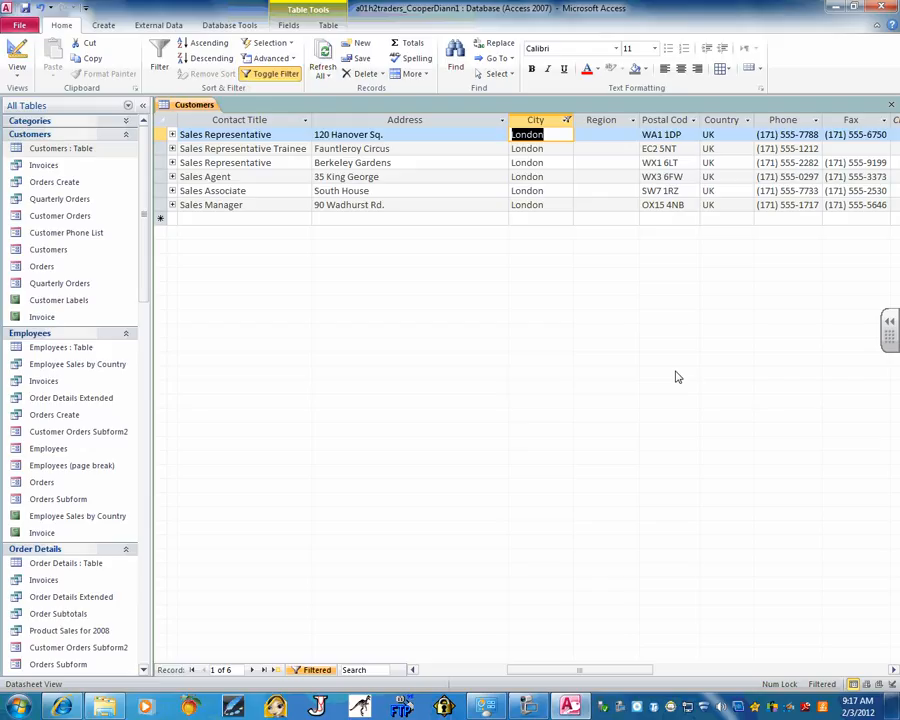
{"action": "left_click", "coordinate": [257, 74]}
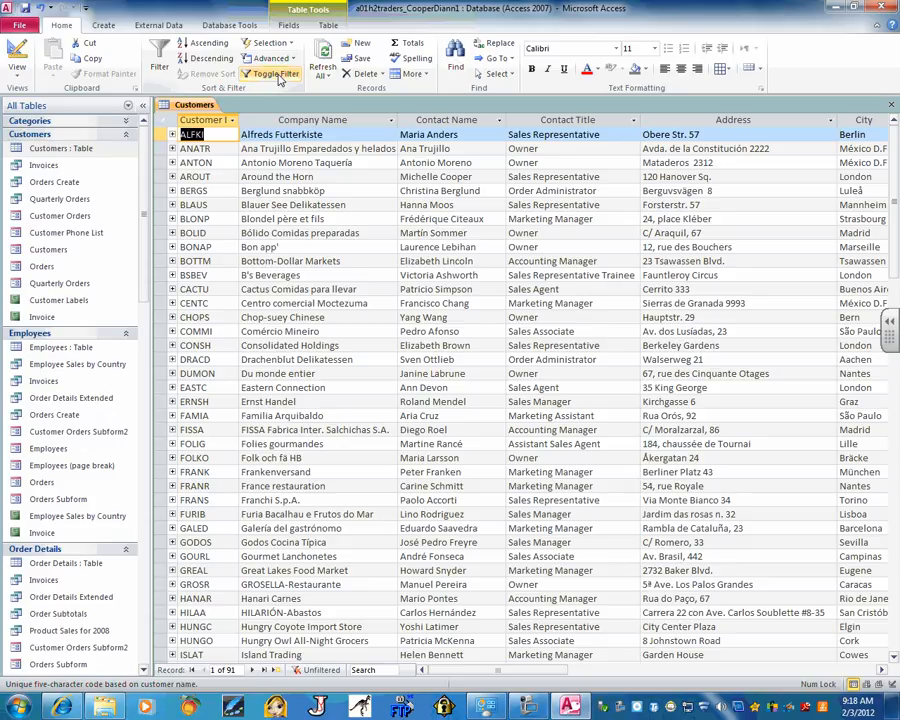
Filter Contact Title to values containing "Sales Representative", using ALFKI's title cell
{"action": "left_click", "coordinate": [540, 151]}
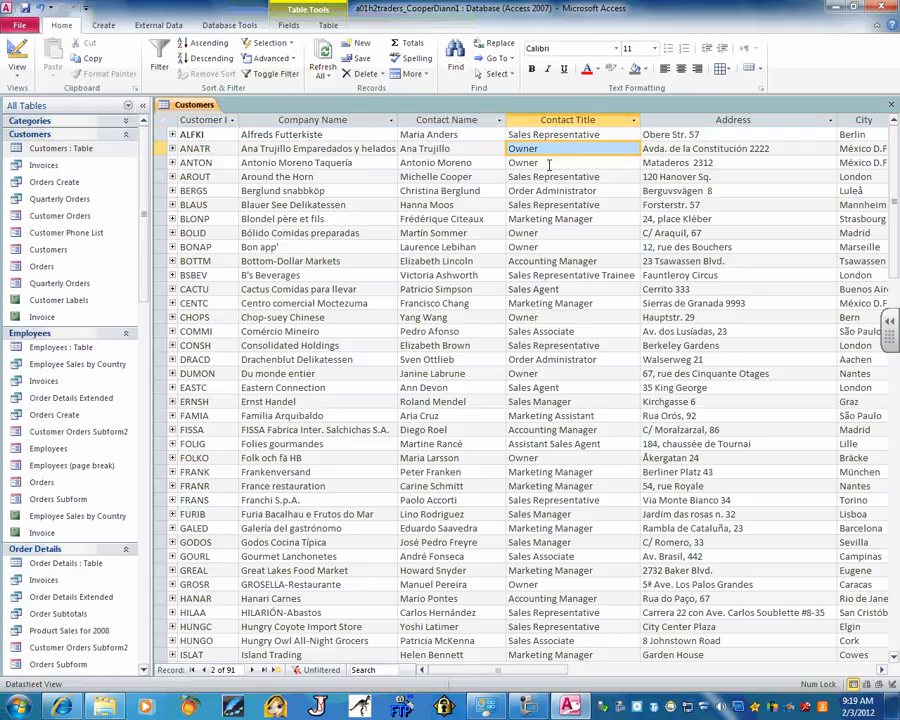
{"action": "left_click", "coordinate": [538, 135]}
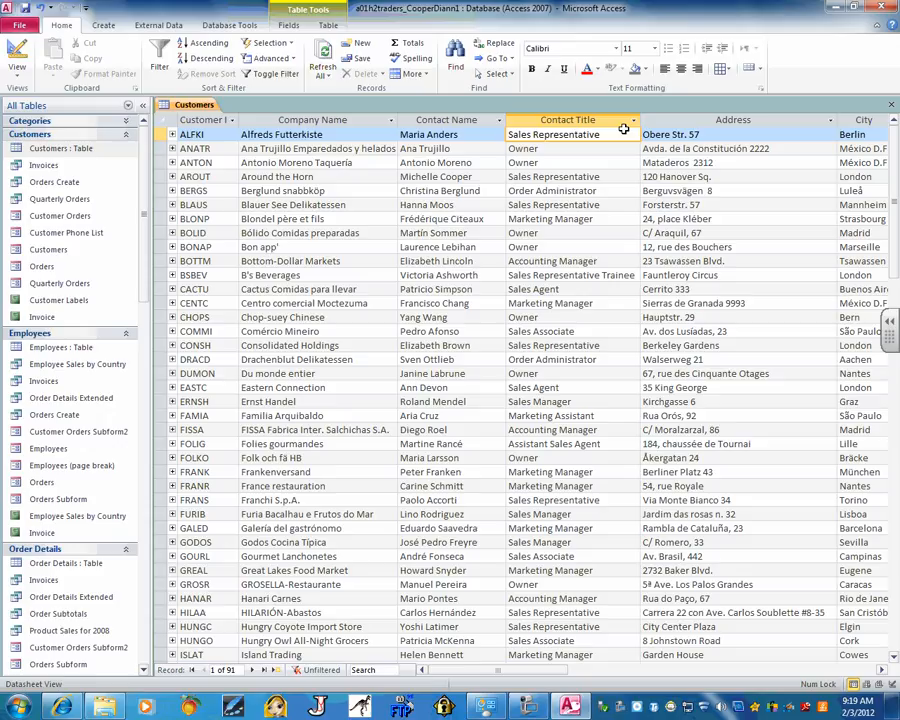
{"action": "left_click", "coordinate": [292, 44]}
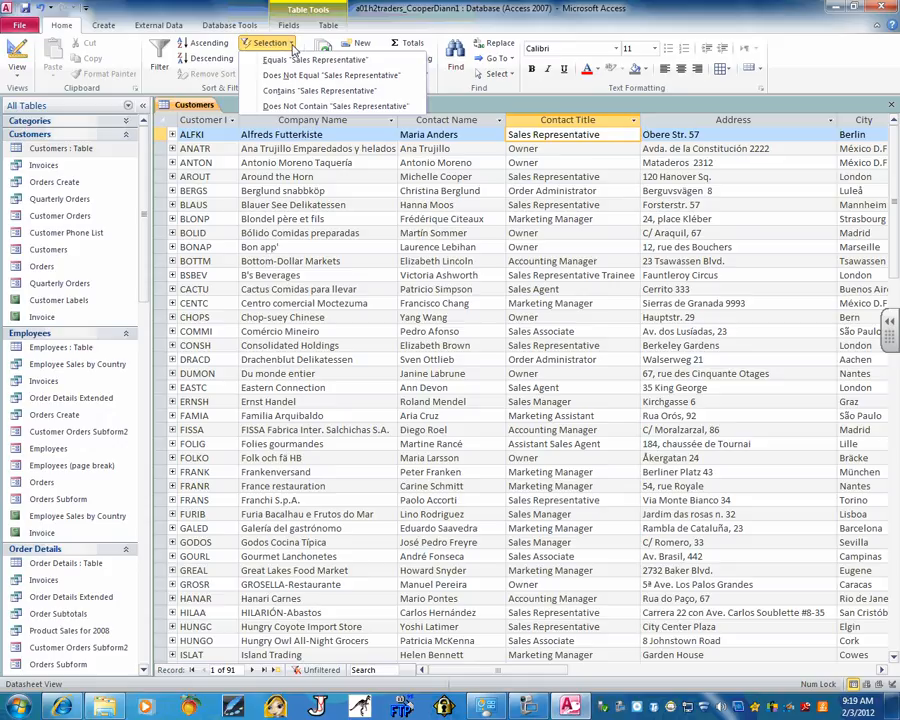
{"action": "left_click", "coordinate": [305, 90]}
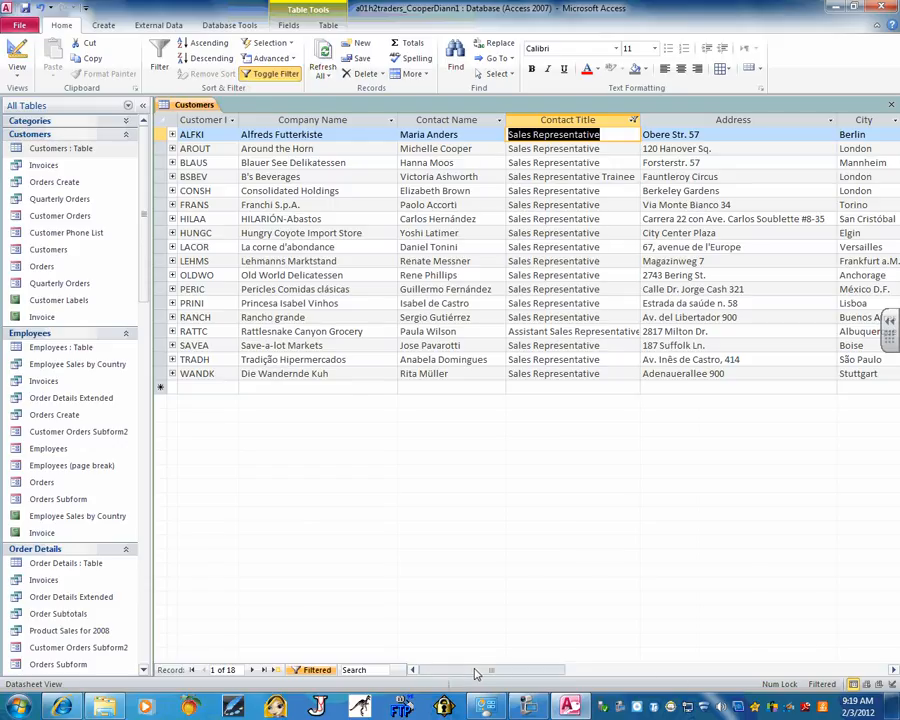
Add a City equals "London" filter to the sales representatives, then toggle all filtering off
{"action": "left_click_drag", "start_coordinate": [474, 669], "coordinate": [598, 682]}
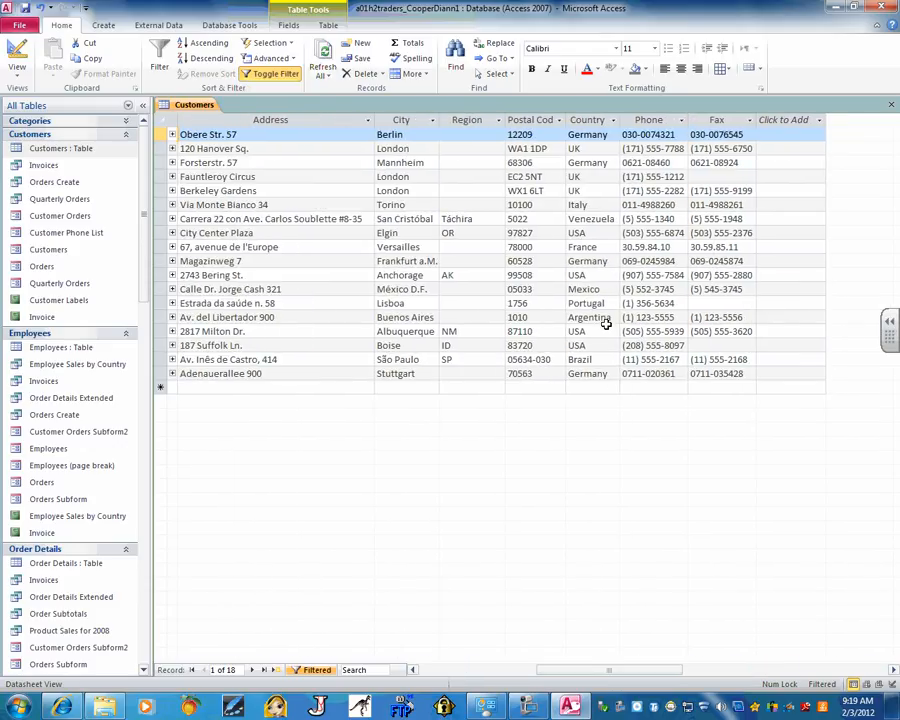
{"action": "left_click", "coordinate": [416, 177]}
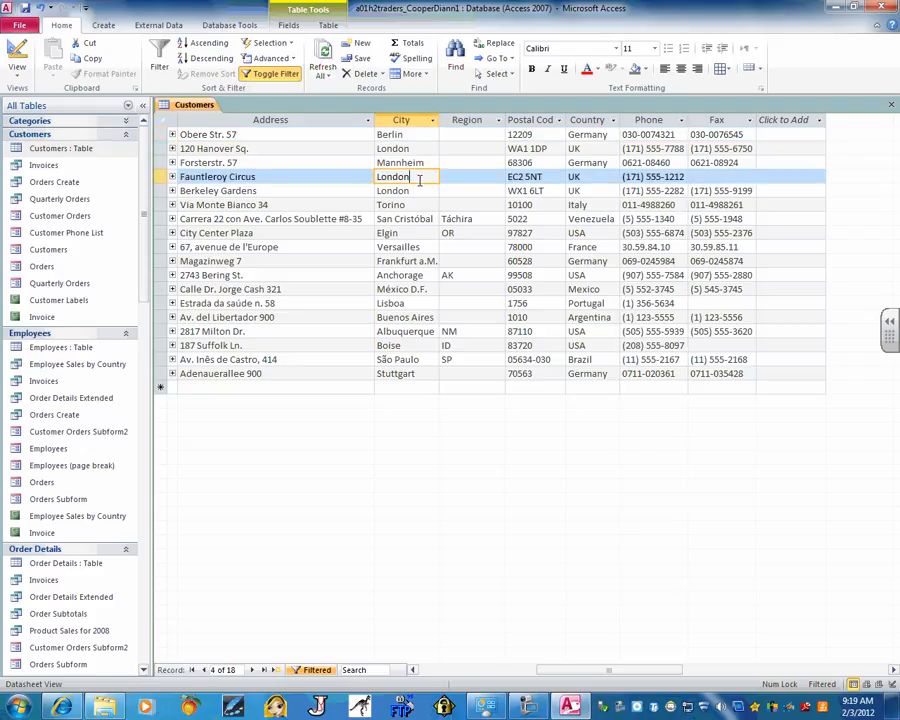
{"action": "left_click", "coordinate": [270, 42]}
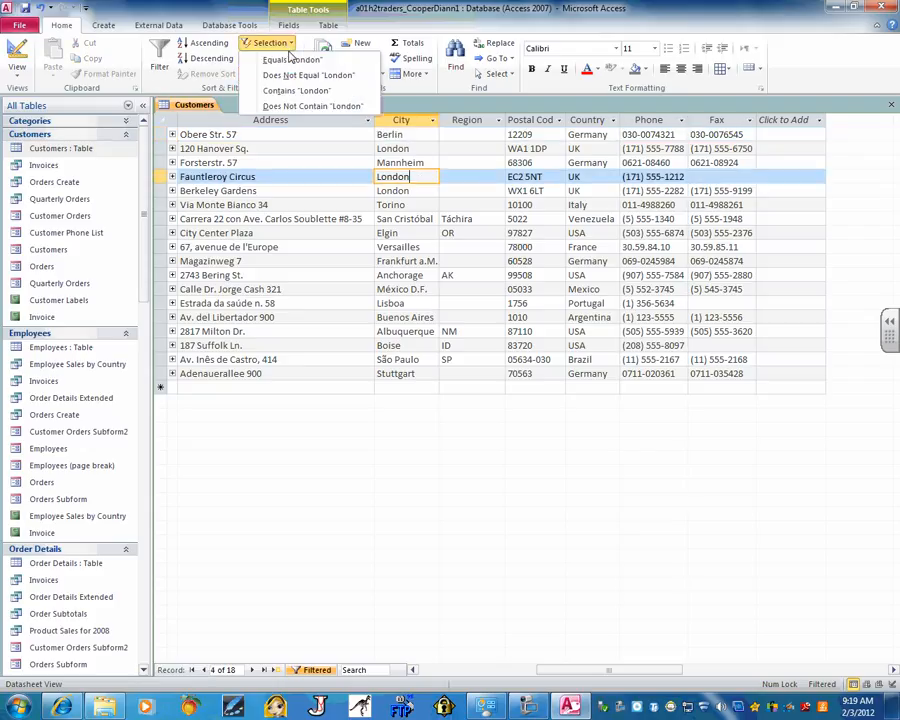
{"action": "left_click", "coordinate": [293, 60]}
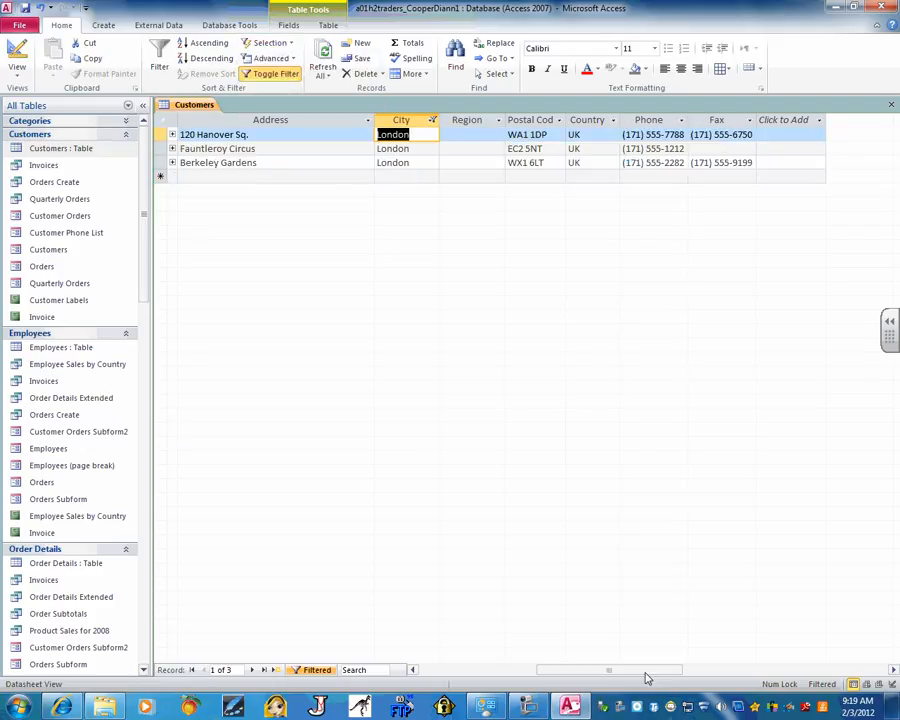
{"action": "left_click_drag", "start_coordinate": [644, 672], "coordinate": [490, 670]}
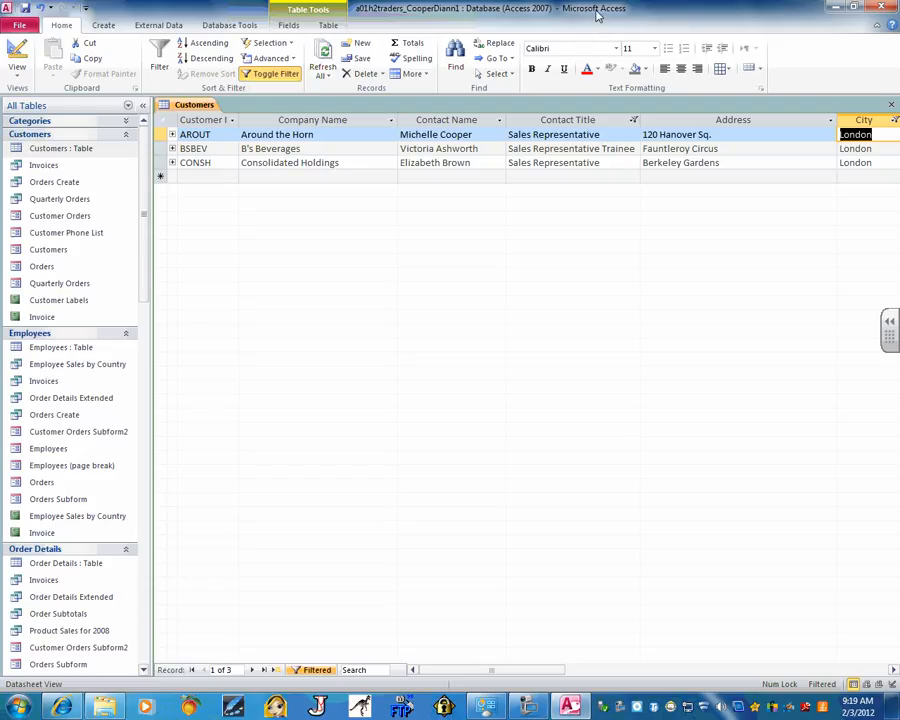
{"action": "left_click", "coordinate": [252, 77]}
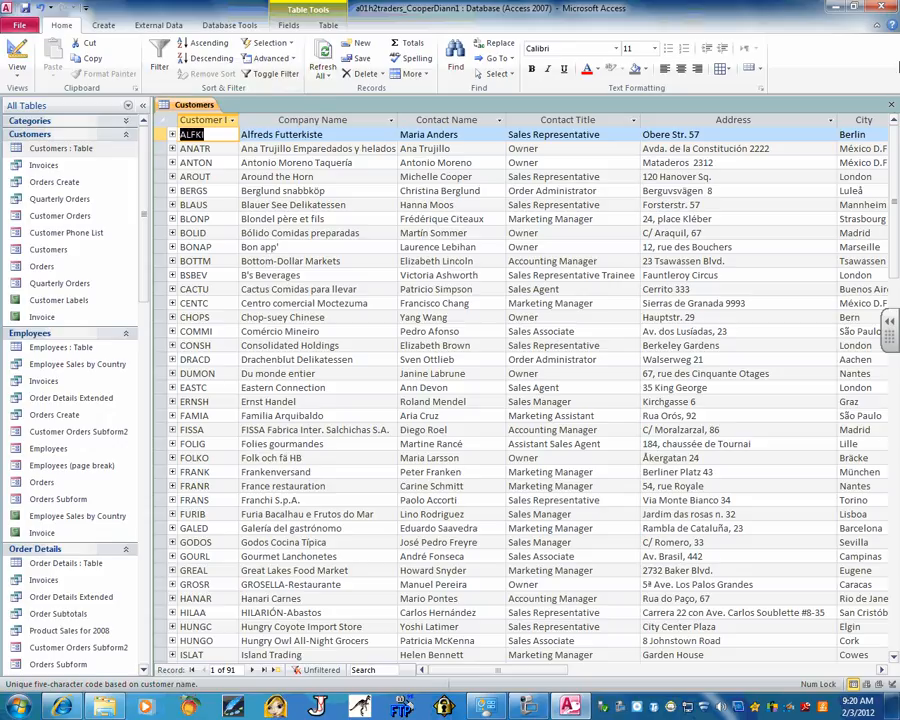
Close the Customers table and choose No to discard its design changes
{"action": "left_click", "coordinate": [892, 105]}
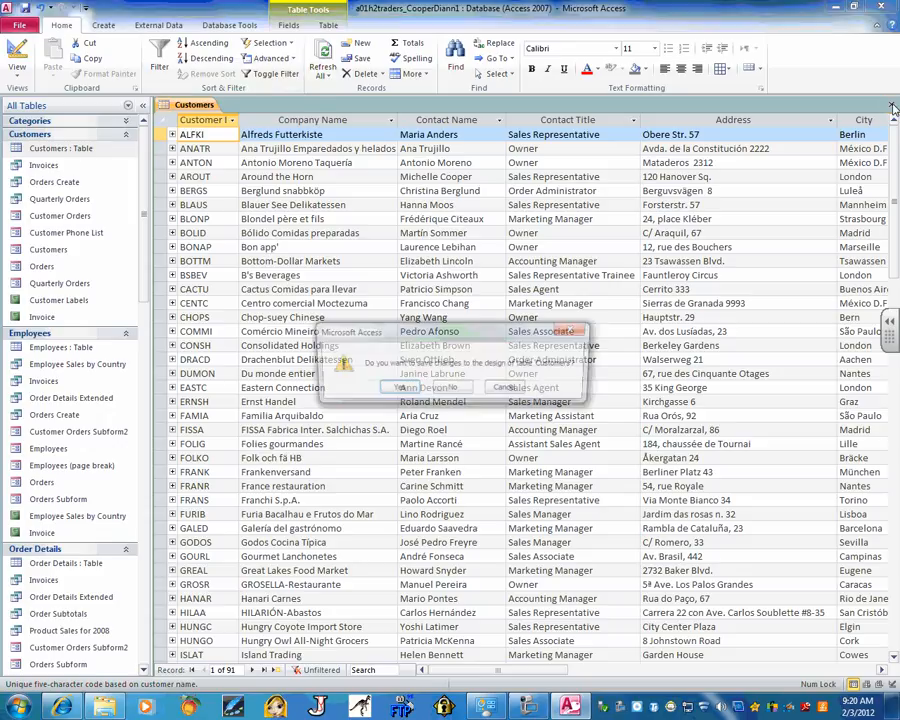
{"action": "left_click", "coordinate": [460, 392]}
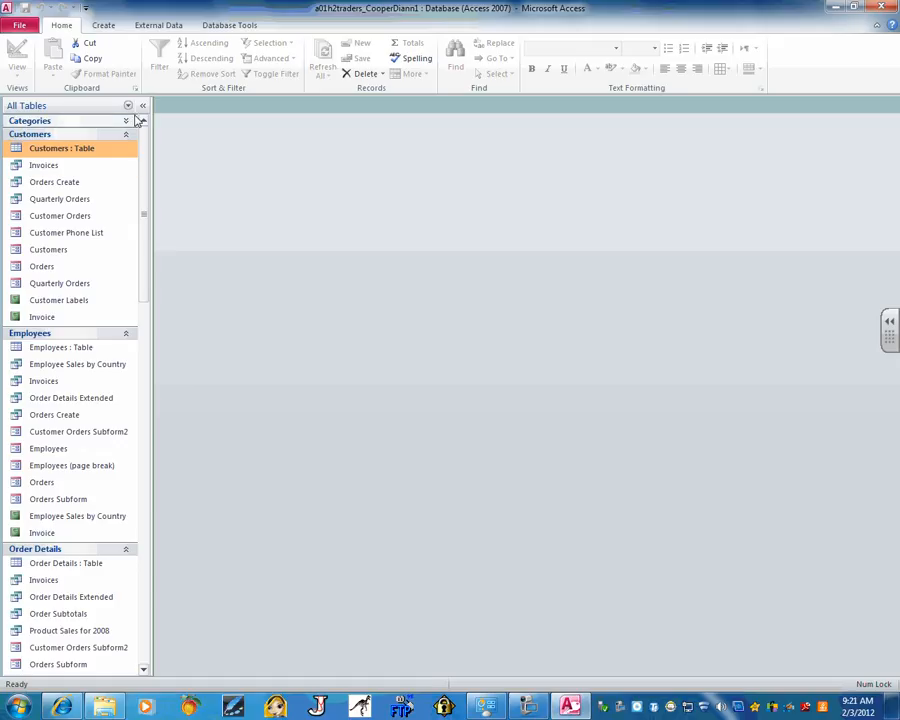
Switch the navigation pane to the Customers group and open the Order Details Extended query
{"action": "left_click", "coordinate": [79, 106]}
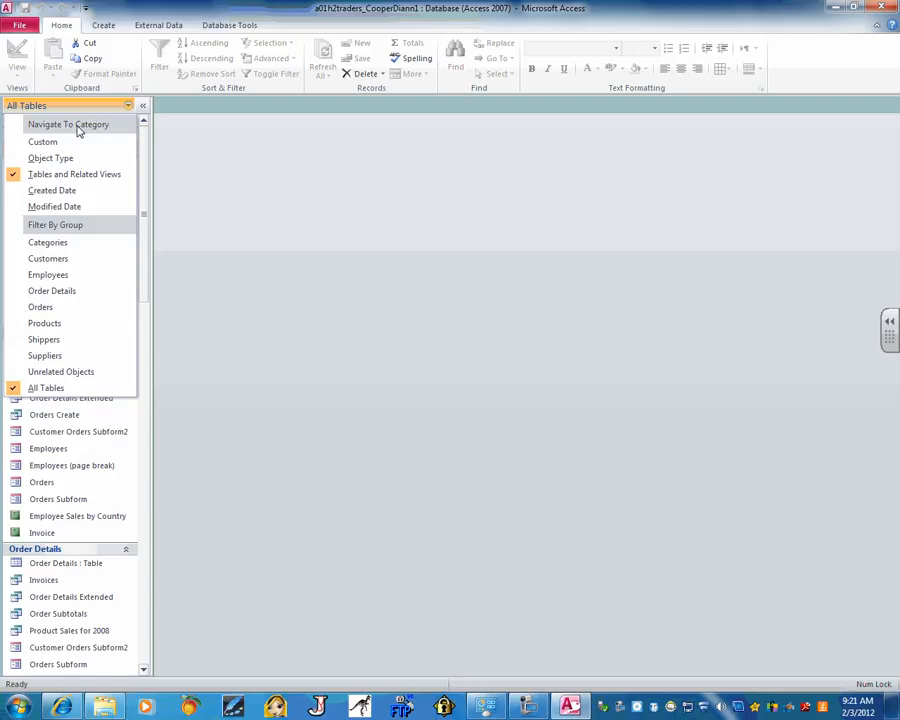
{"action": "left_click", "coordinate": [50, 258]}
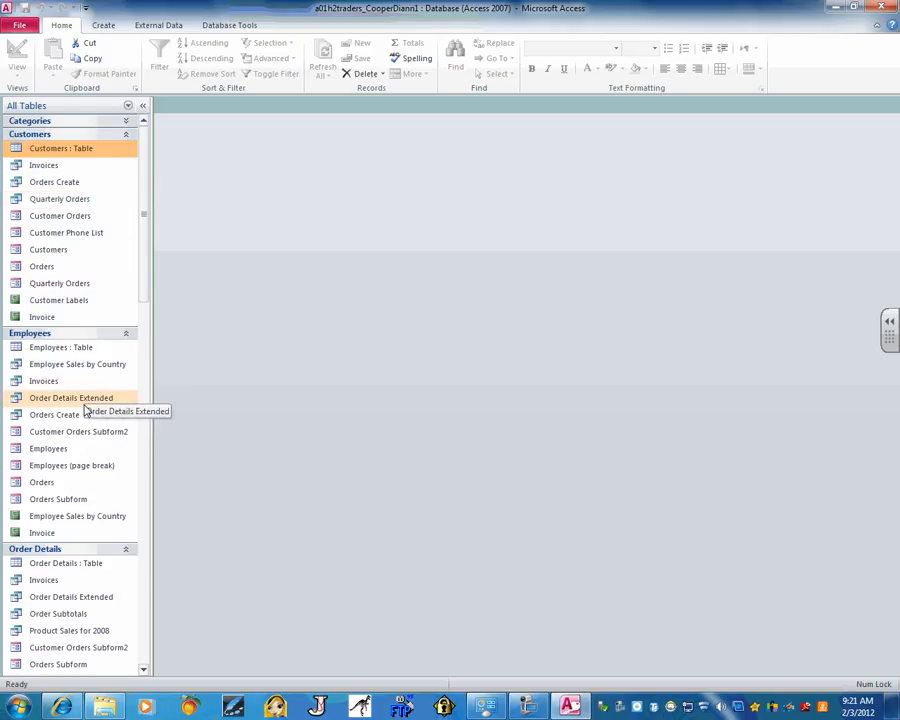
{"action": "scroll", "coordinate": [88, 467], "scroll_direction": "down", "scroll_amount": 3}
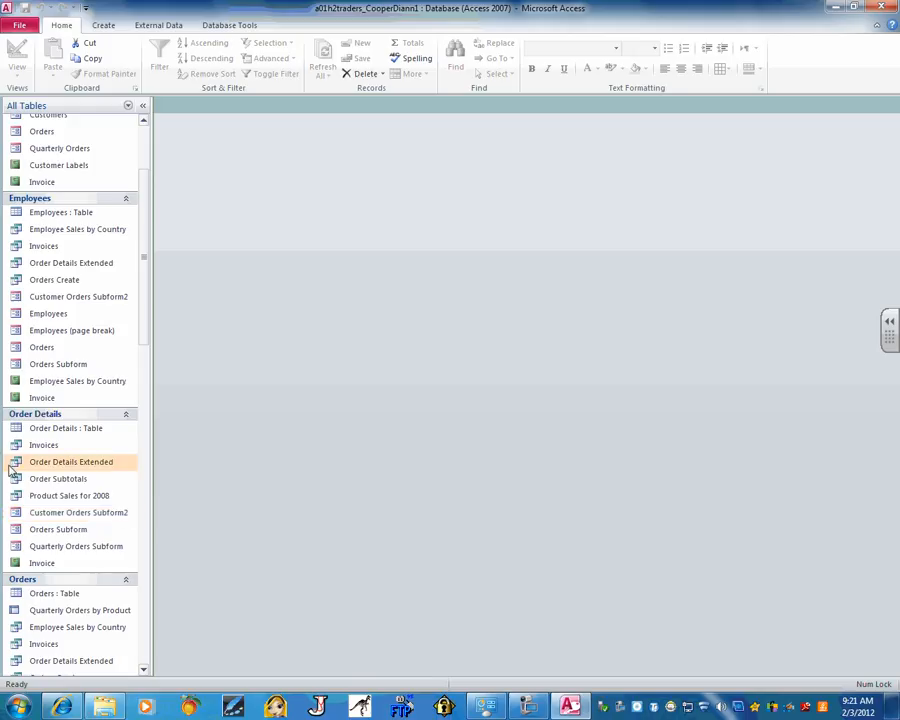
{"action": "double_click", "coordinate": [60, 464]}
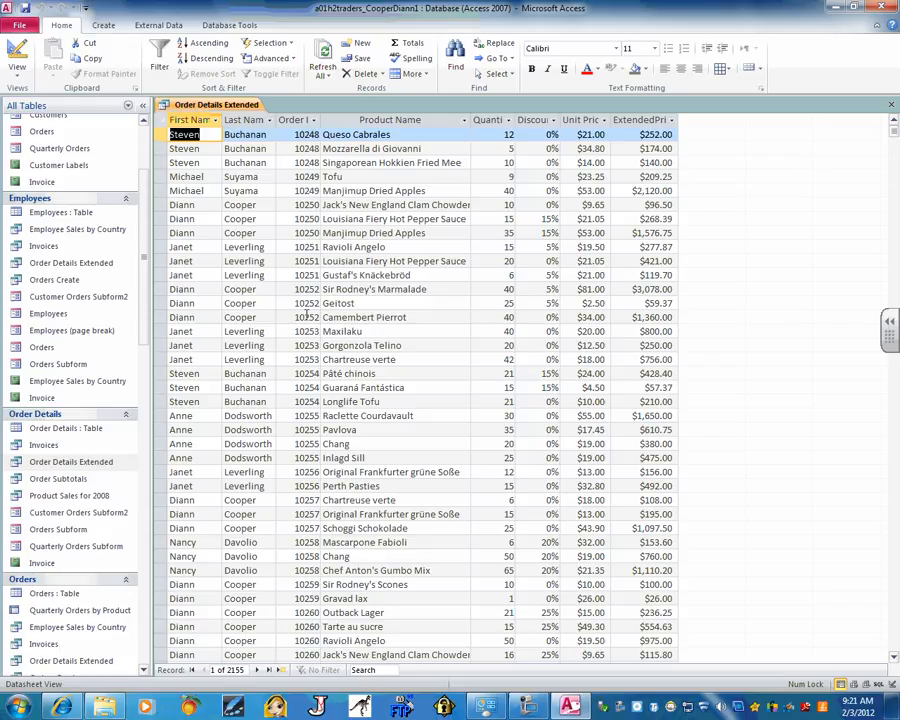
Choose Filter By Form from the Advanced menu in Sort & Filter
{"action": "left_click", "coordinate": [290, 60]}
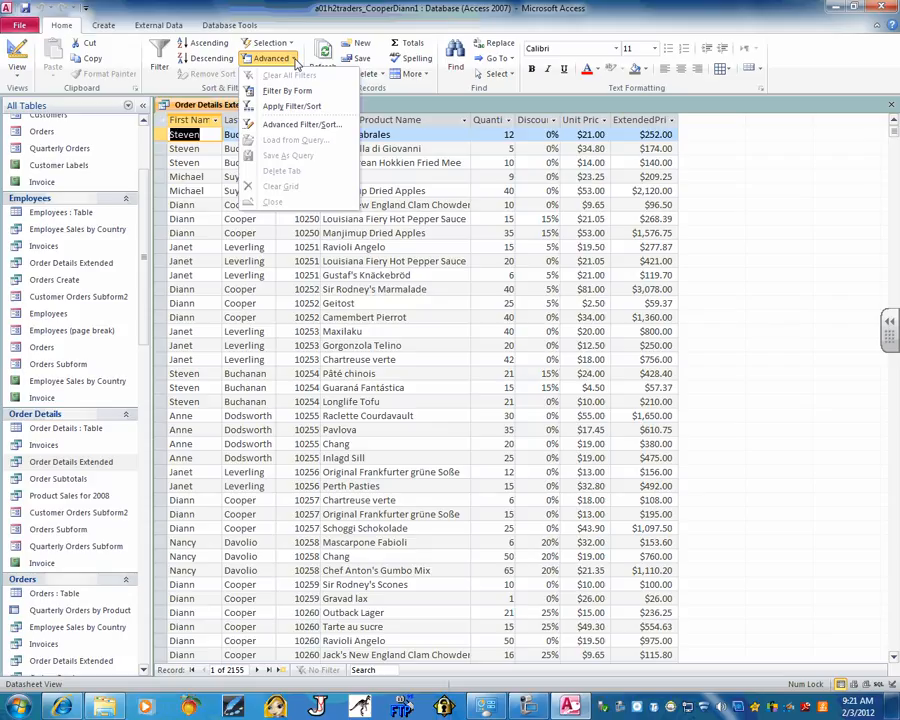
{"action": "left_click", "coordinate": [294, 90]}
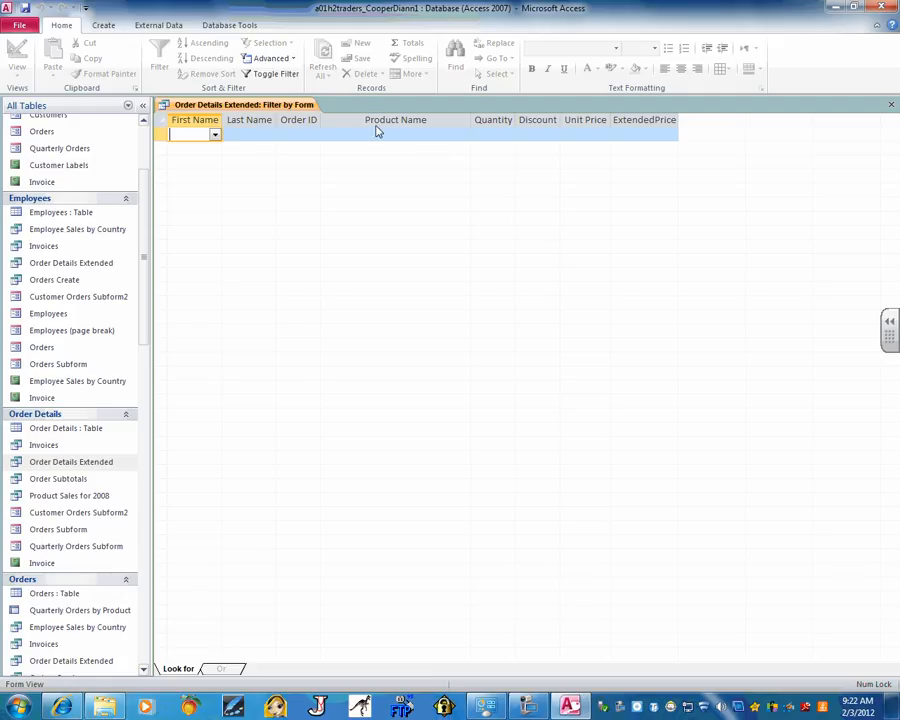
{"action": "left_click", "coordinate": [214, 134]}
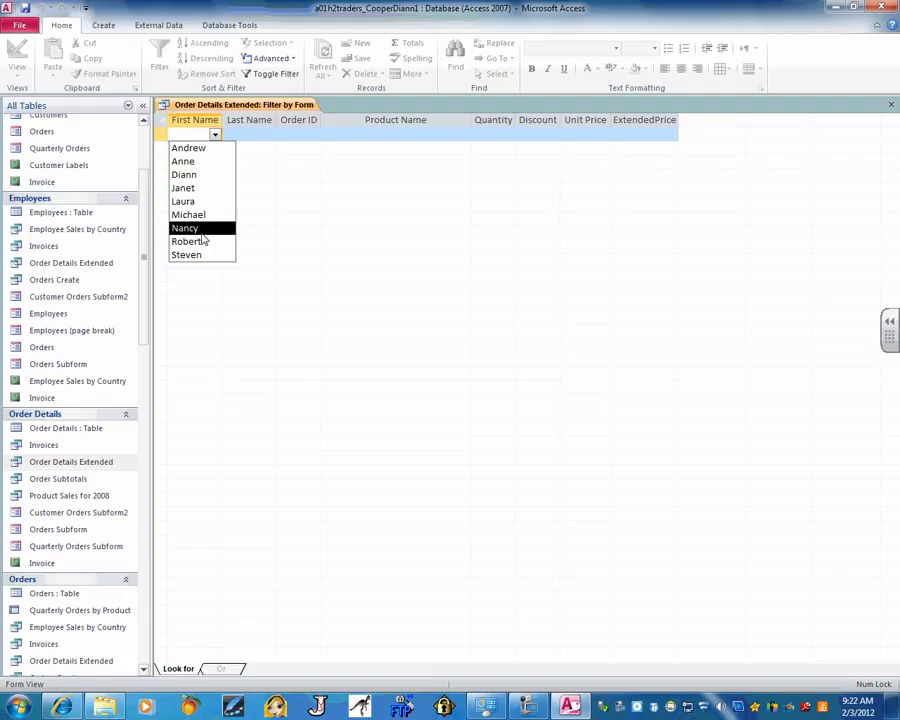
{"action": "left_click", "coordinate": [251, 135]}
{"action": "left_click", "coordinate": [268, 135]}
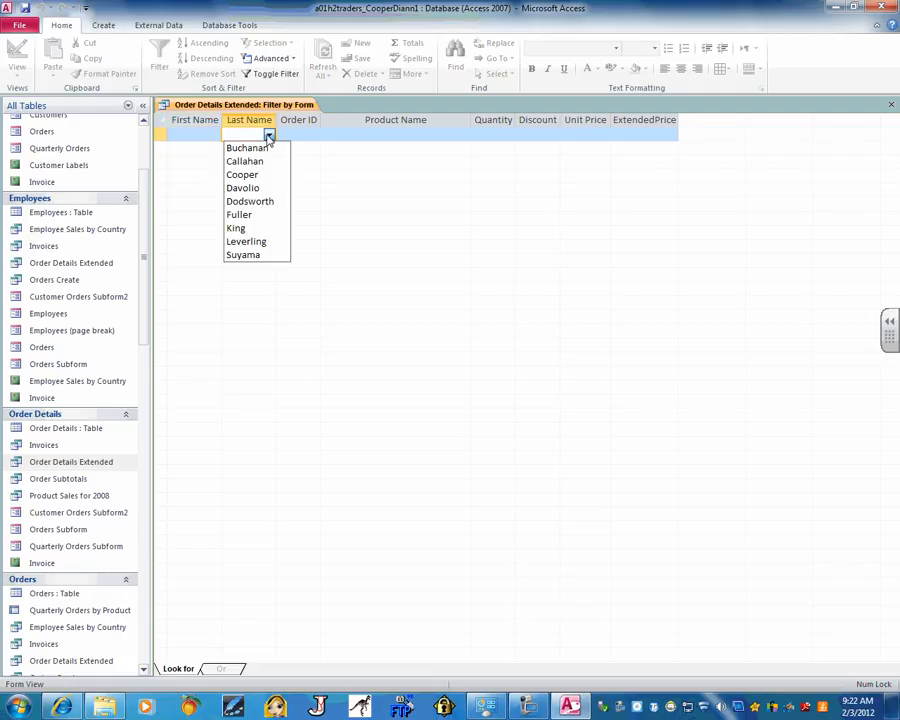
{"action": "left_click", "coordinate": [310, 134]}
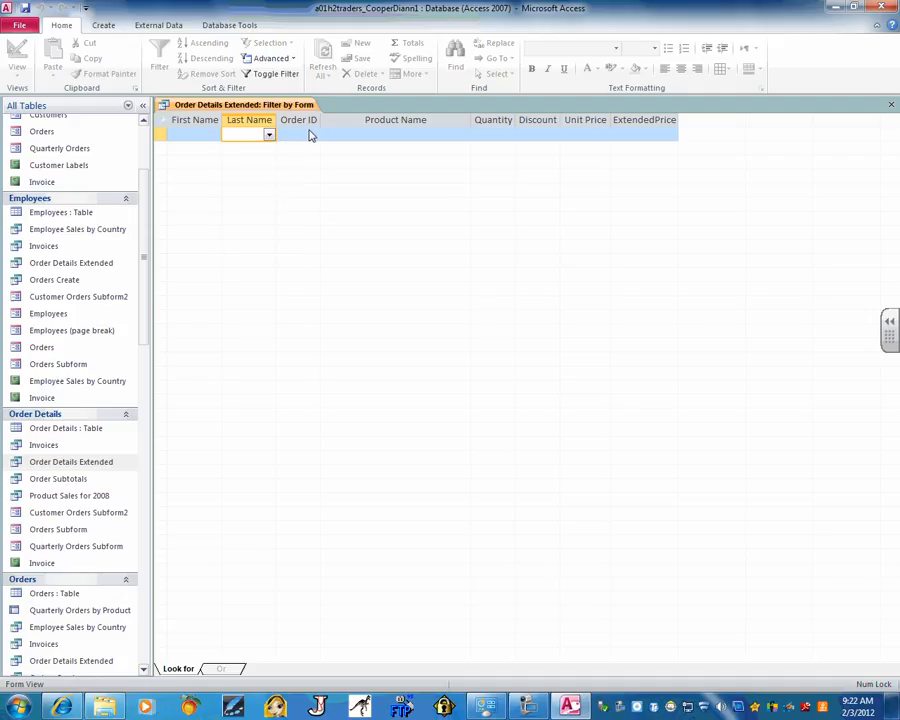
{"action": "left_click", "coordinate": [312, 134]}
{"action": "left_click", "coordinate": [314, 134]}
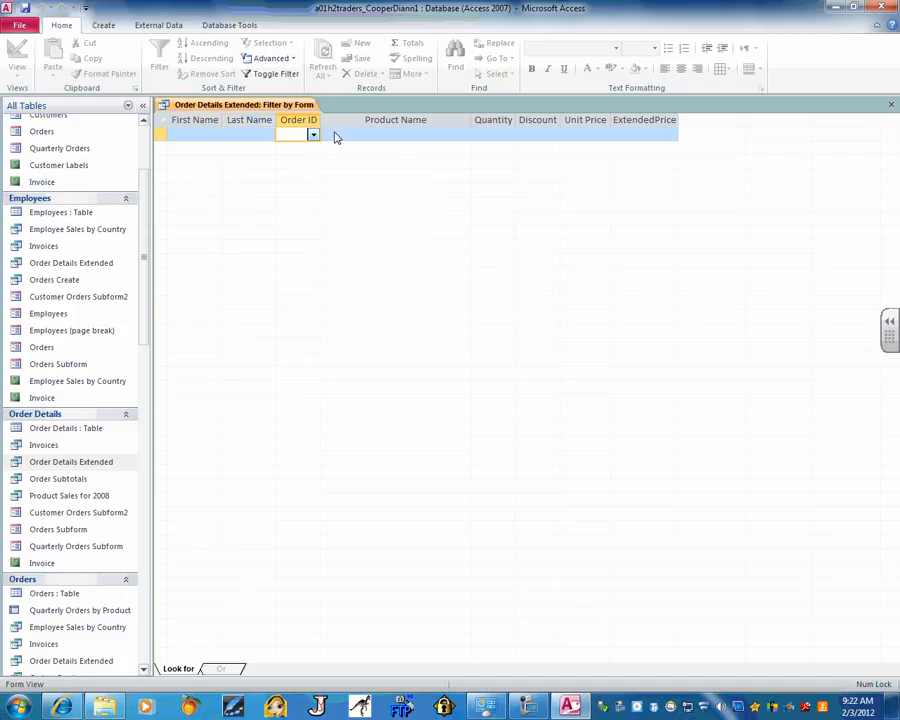
{"action": "left_click", "coordinate": [460, 136]}
{"action": "left_click", "coordinate": [462, 136]}
{"action": "left_click", "coordinate": [462, 136]}
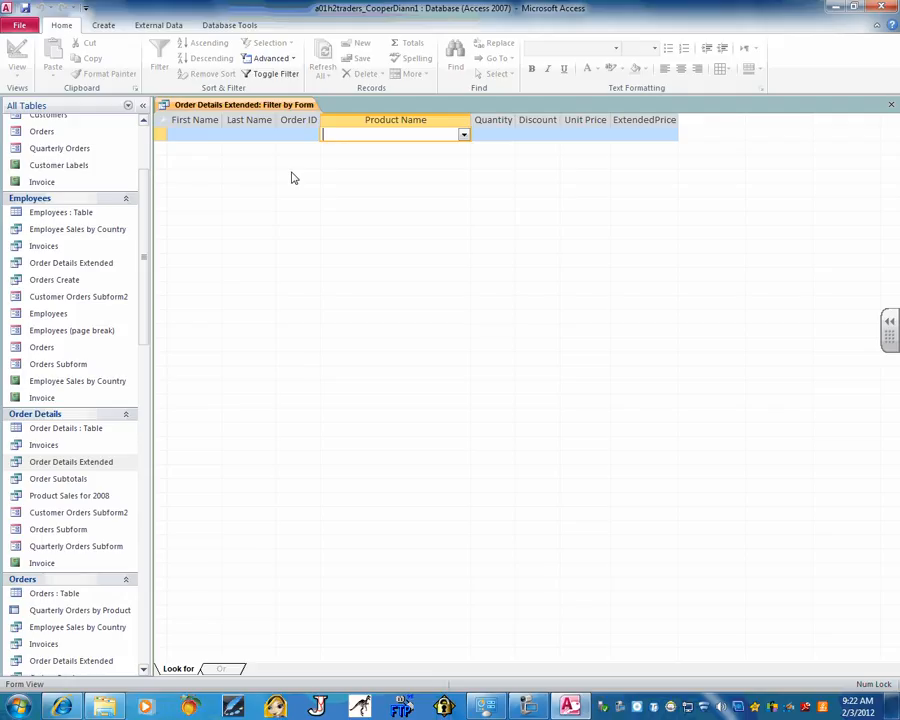
{"action": "left_click", "coordinate": [192, 135]}
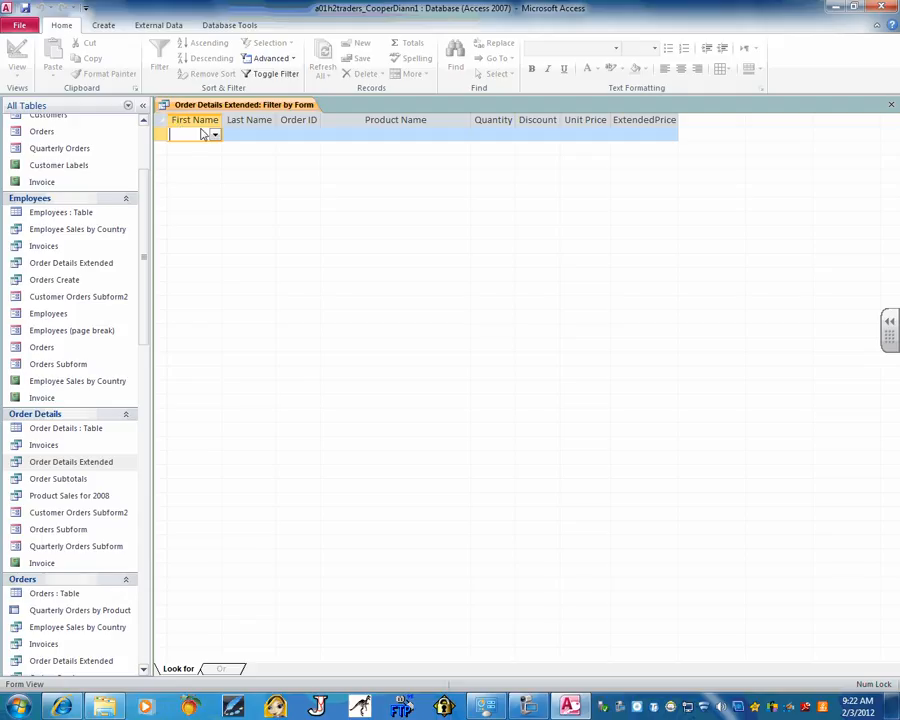
In Filter by Form, choose the employee's first and last name and enter <50 for ExtendedPrice
{"action": "left_click", "coordinate": [214, 134]}
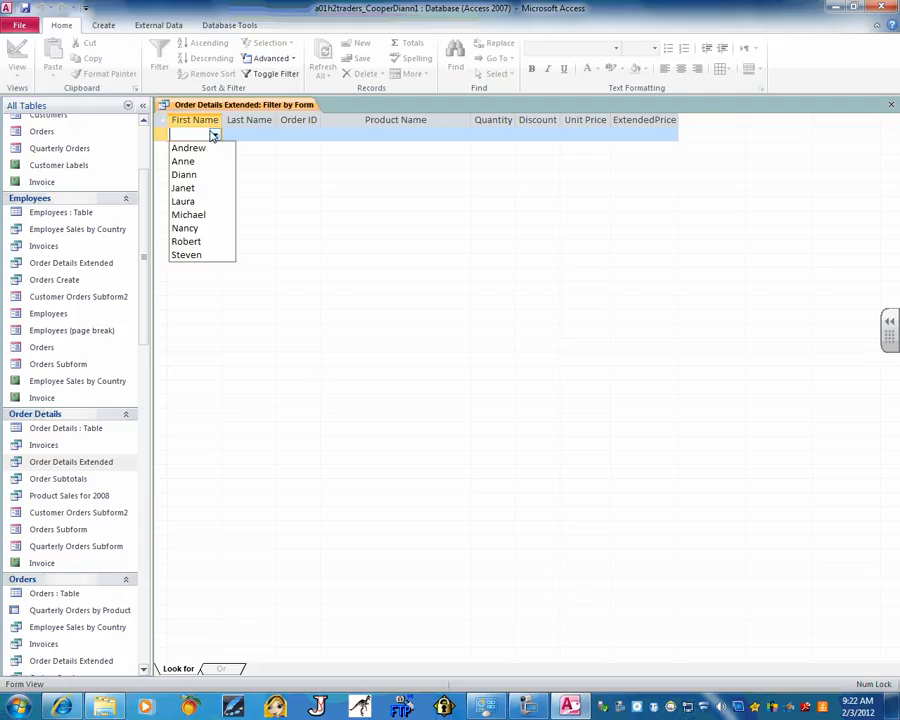
{"action": "left_click", "coordinate": [200, 181]}
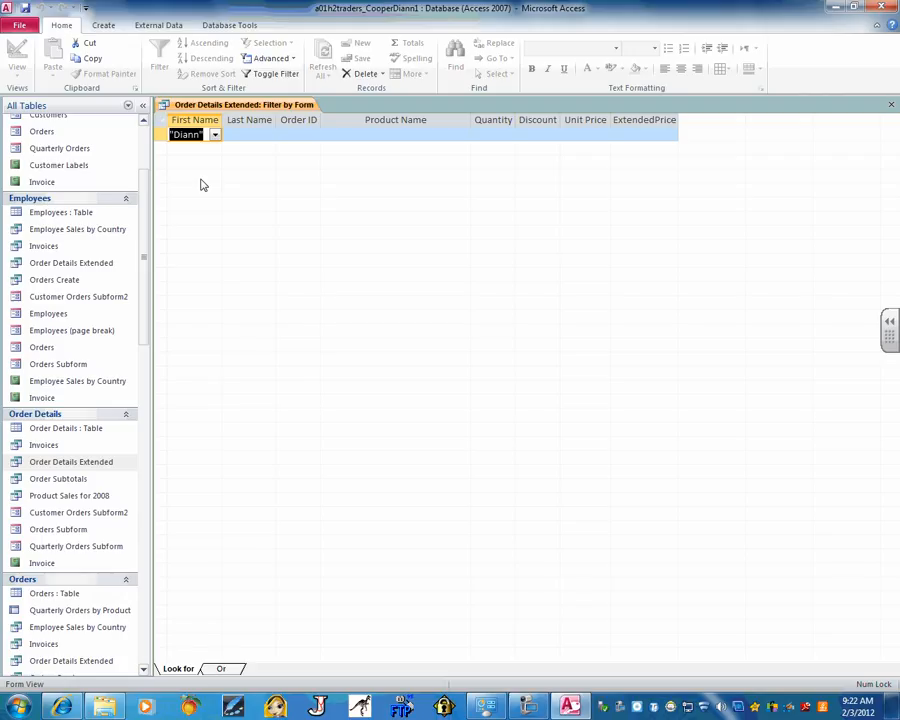
{"action": "left_click", "coordinate": [267, 134]}
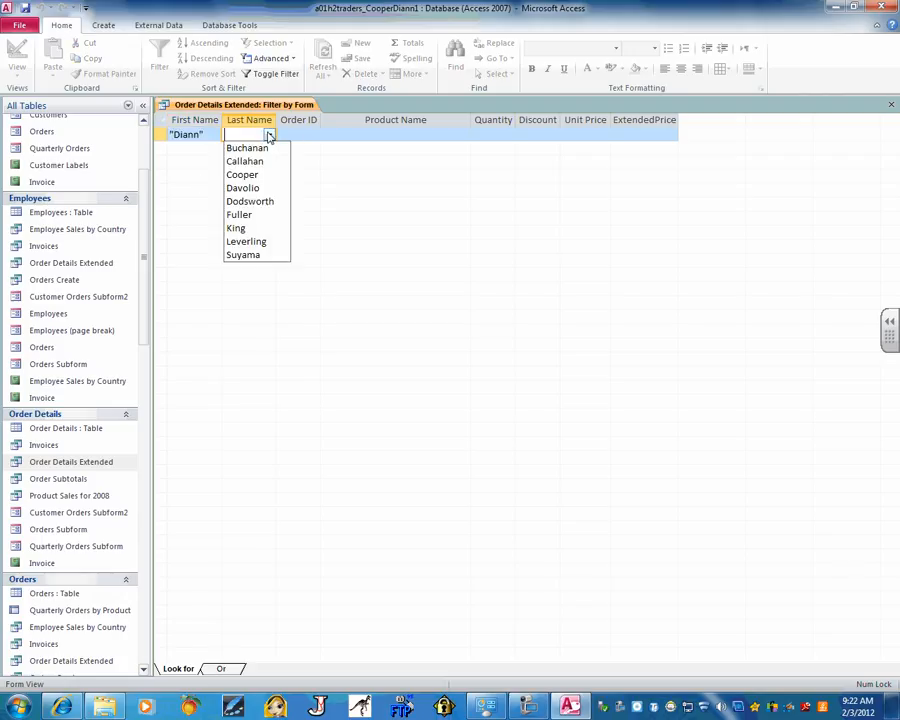
{"action": "left_click", "coordinate": [262, 177]}
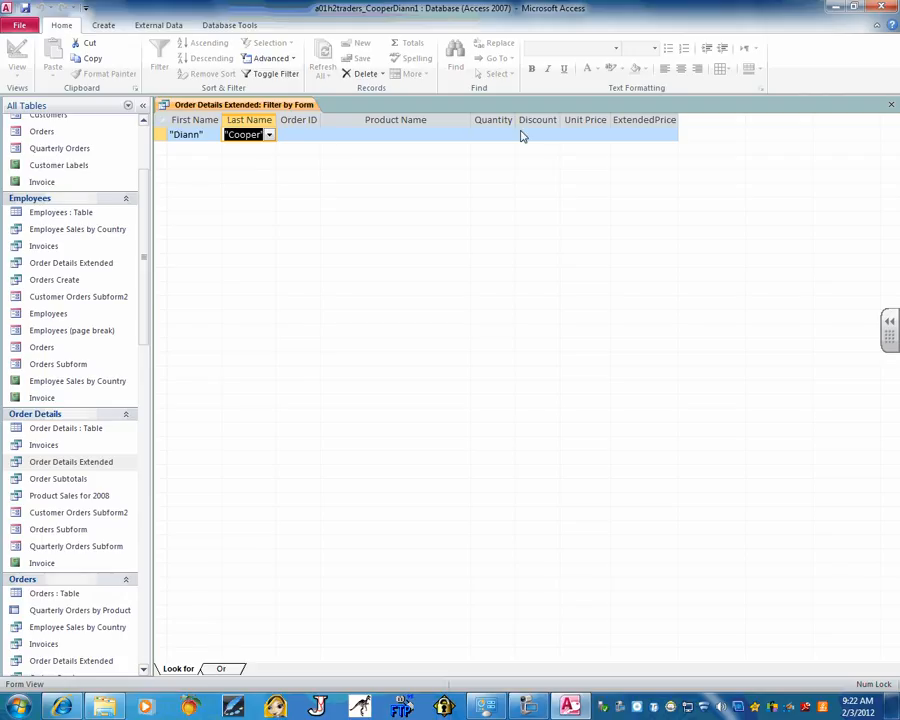
{"action": "left_click", "coordinate": [624, 137]}
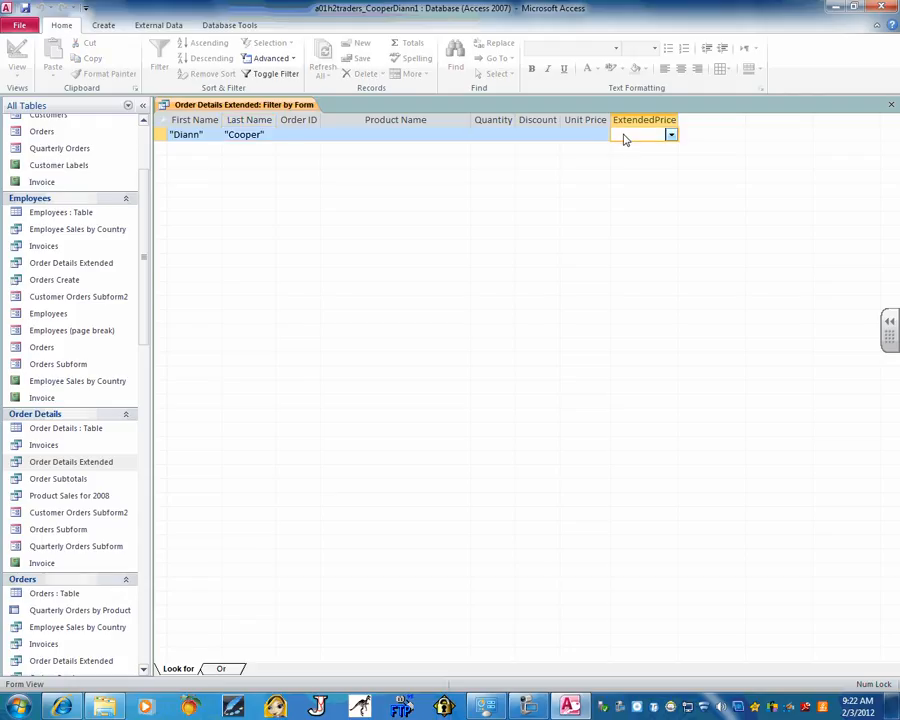
{"action": "type", "text": "<50"}
{"action": "left_click", "coordinate": [671, 135]}
{"action": "left_click", "coordinate": [671, 135]}
Toggle the filter on to show that employee's 31 order lines under $50
{"action": "left_click", "coordinate": [265, 76]}
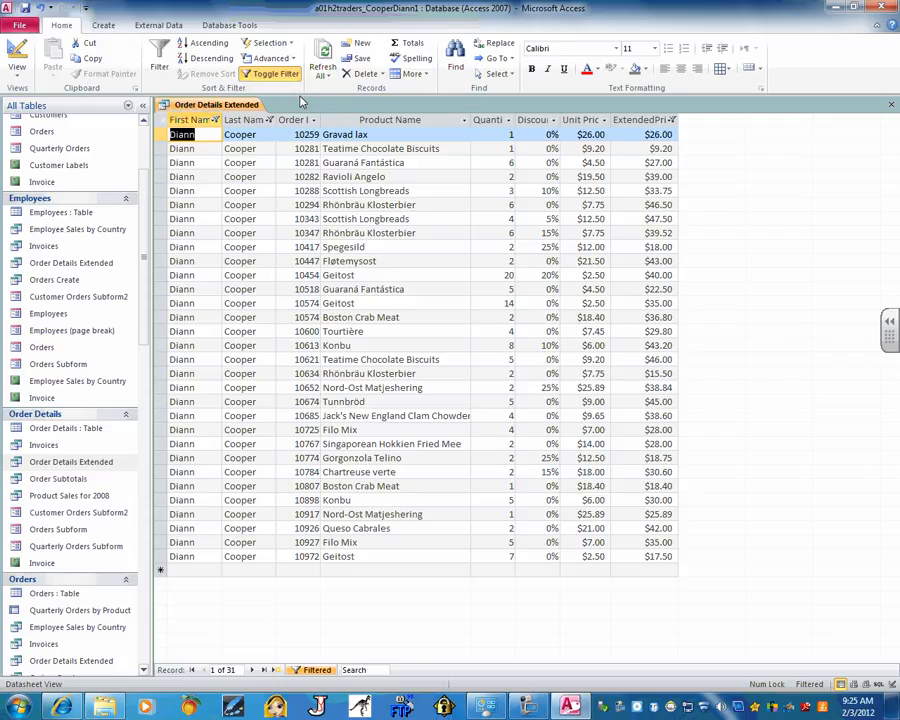
Close the filtered Order Details Extended query, answering No to saving design changes
{"action": "left_click", "coordinate": [892, 106]}
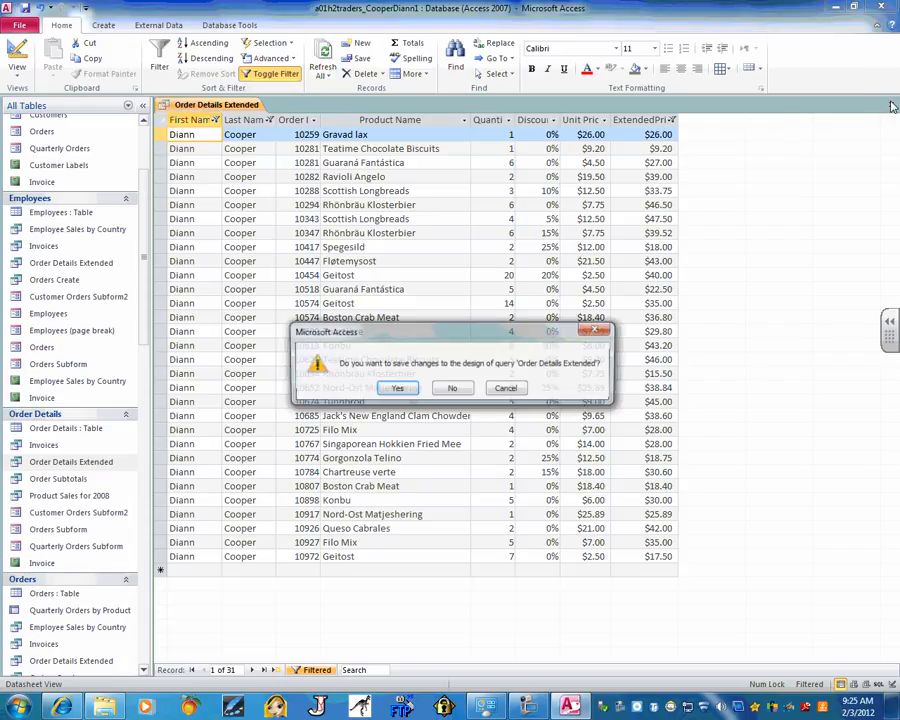
{"action": "left_click", "coordinate": [452, 389]}
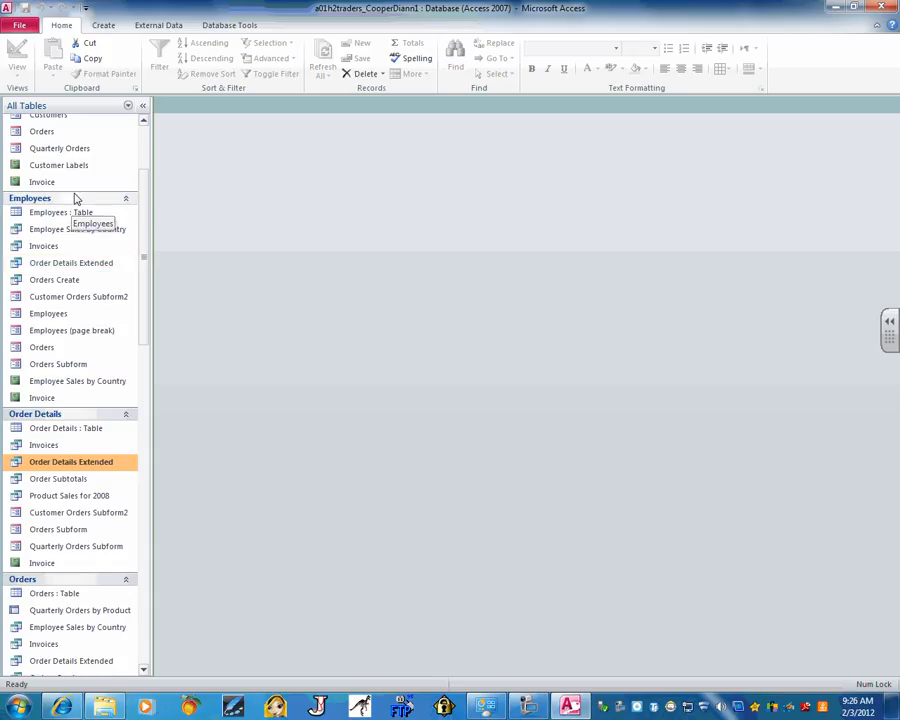
Collapse and re-expand the Employees group, then scroll the Navigation Pane up to Customers
{"action": "left_click", "coordinate": [127, 202]}
{"action": "left_click", "coordinate": [127, 202]}
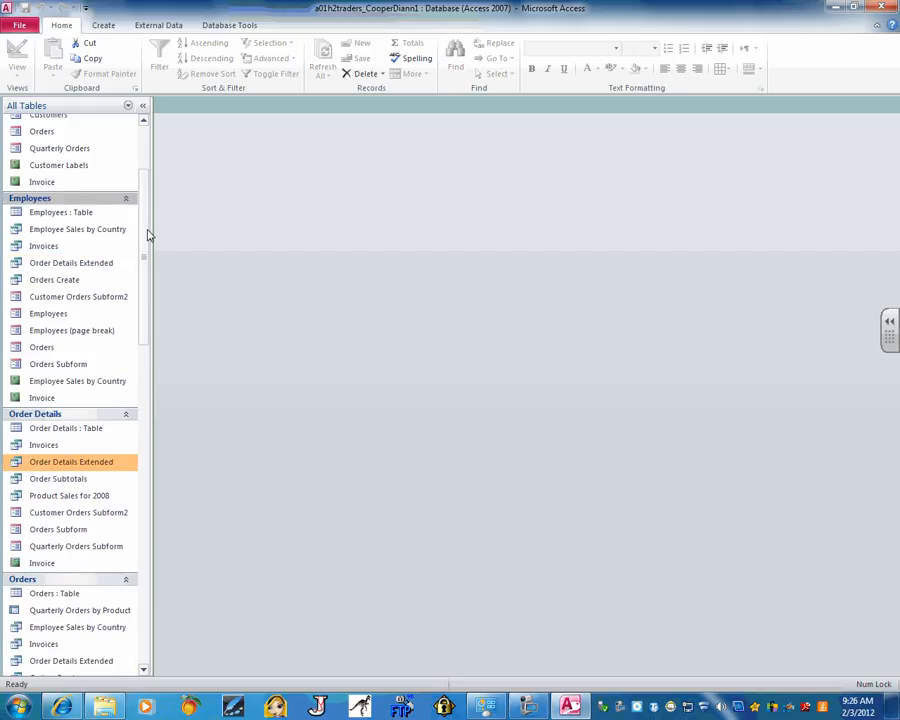
{"action": "left_click_drag", "start_coordinate": [147, 234], "coordinate": [147, 182]}
Open the Customers table datasheet with 91 records and select ALFKI in Customer ID
{"action": "left_click", "coordinate": [67, 150]}
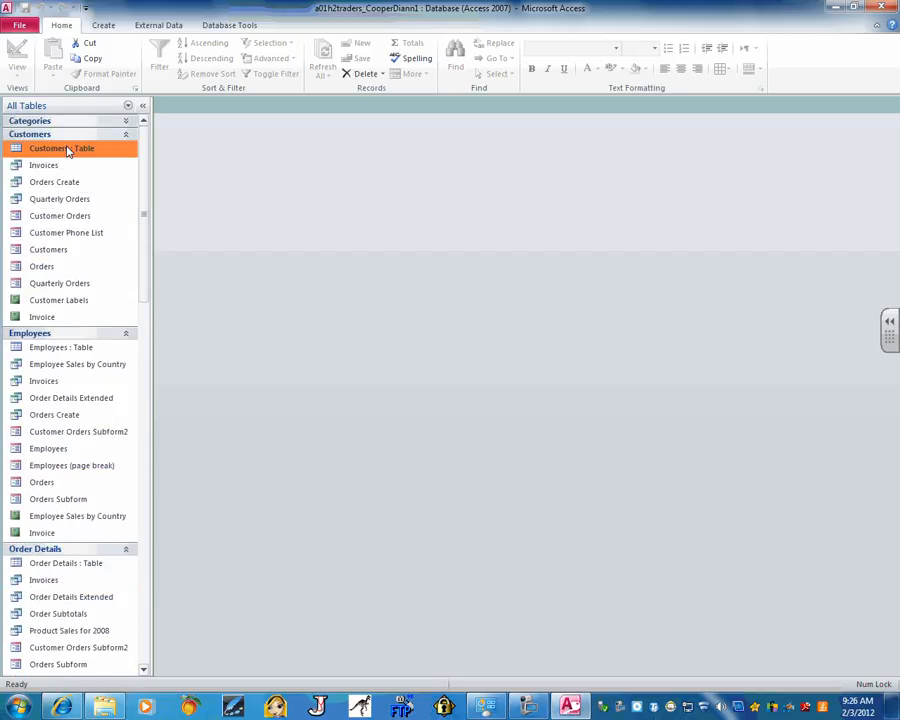
{"action": "double_click", "coordinate": [67, 150]}
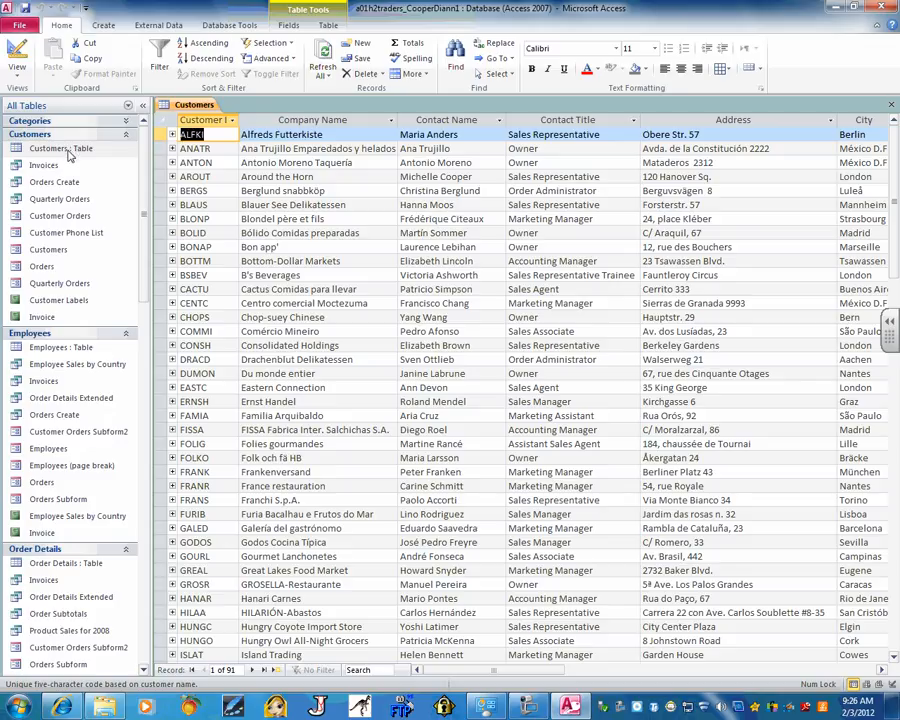
{"action": "left_click", "coordinate": [207, 148]}
{"action": "left_click", "coordinate": [205, 134]}
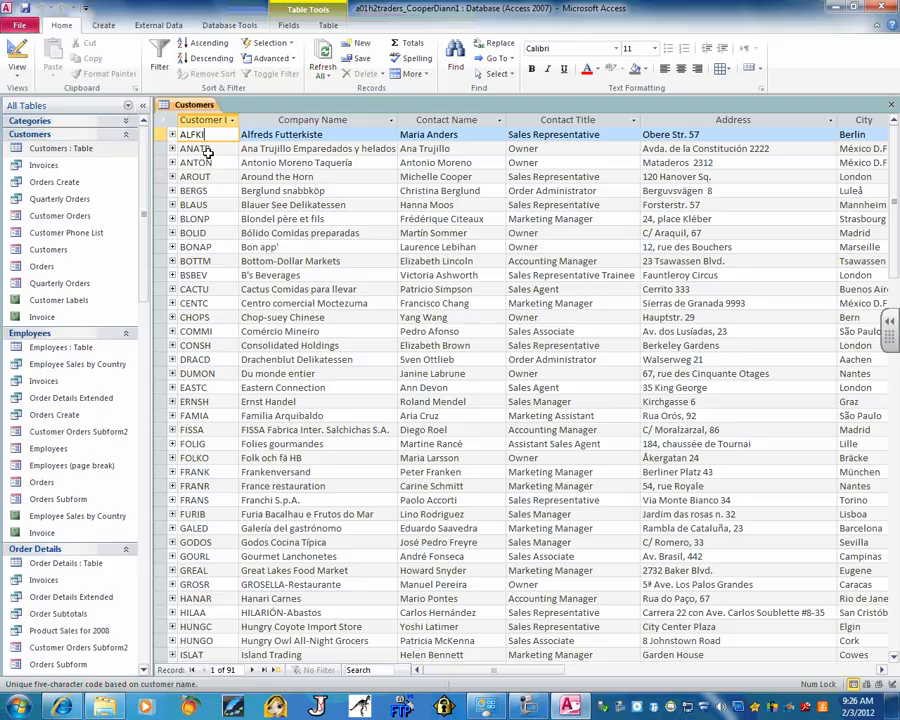
Sort customers by Customer ID descending so WOLZA is first, then scroll right to Country
{"action": "left_click", "coordinate": [205, 60]}
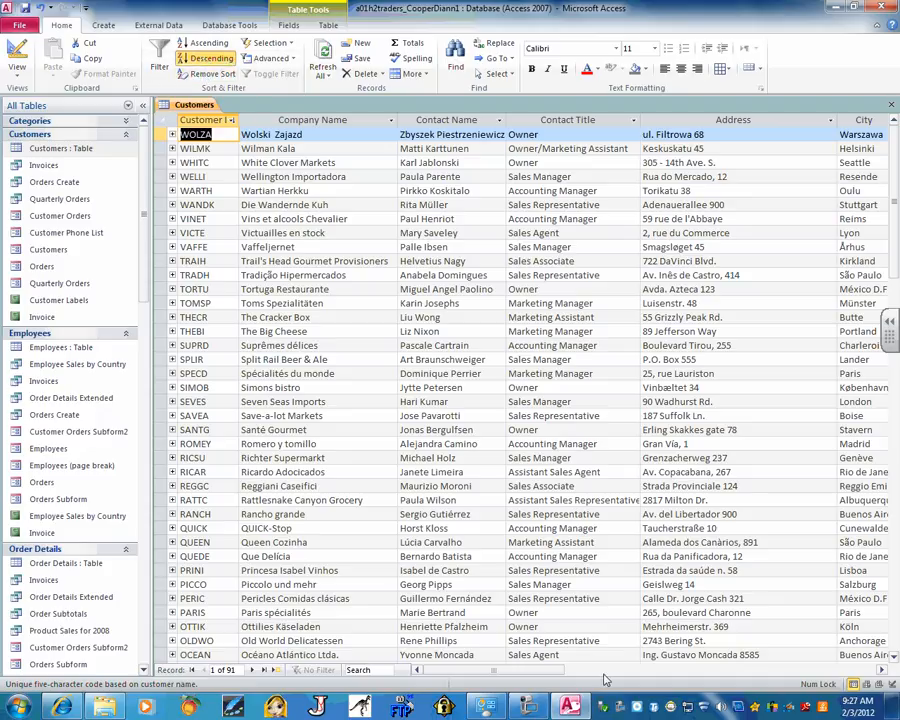
{"action": "left_click_drag", "start_coordinate": [500, 671], "coordinate": [604, 671]}
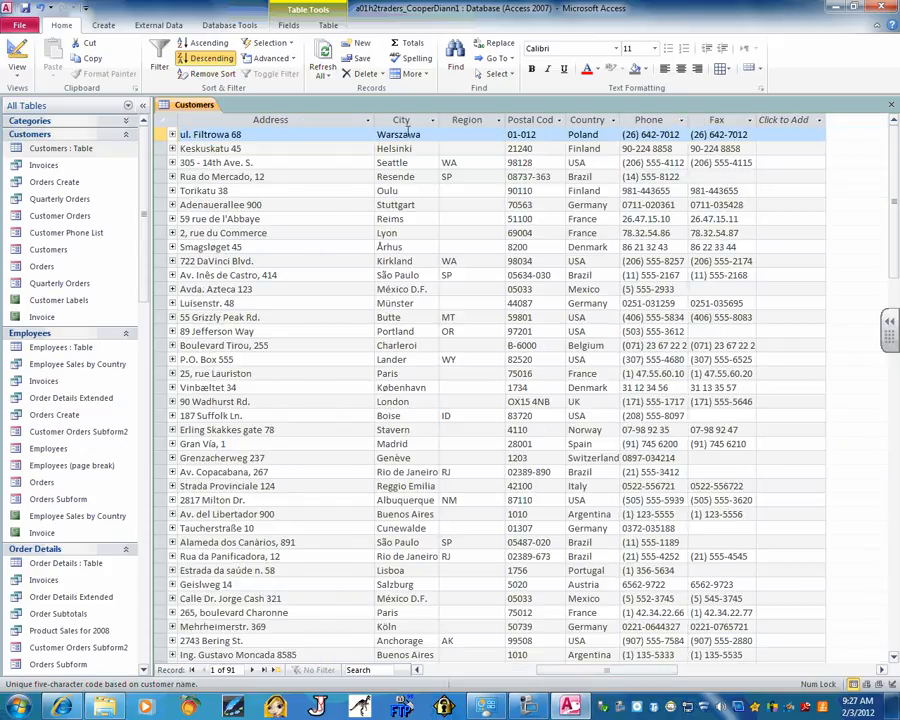
{"action": "left_click", "coordinate": [615, 121]}
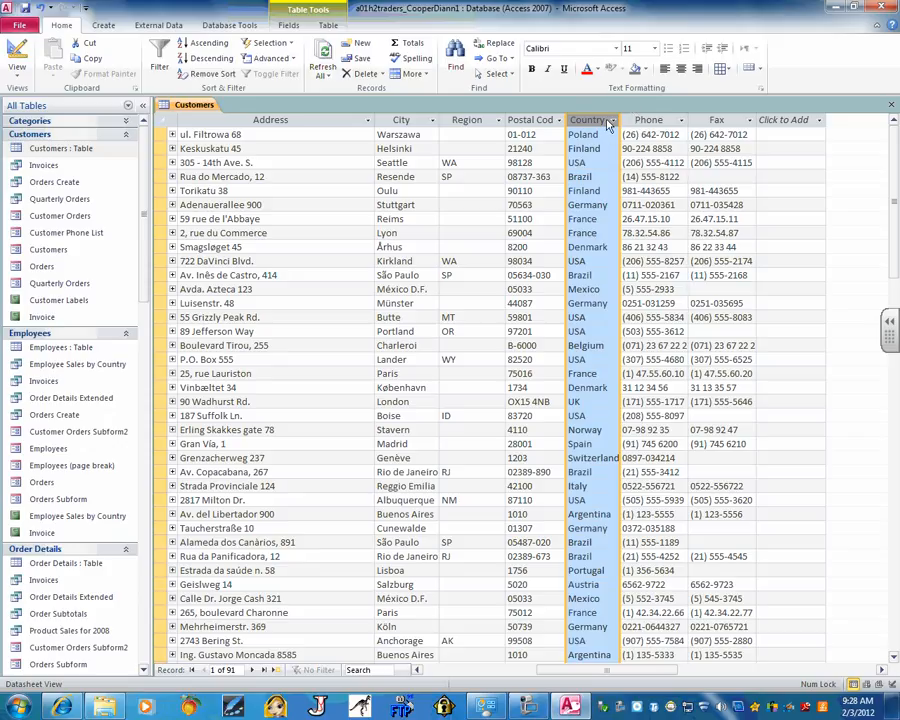
{"action": "left_click", "coordinate": [613, 120]}
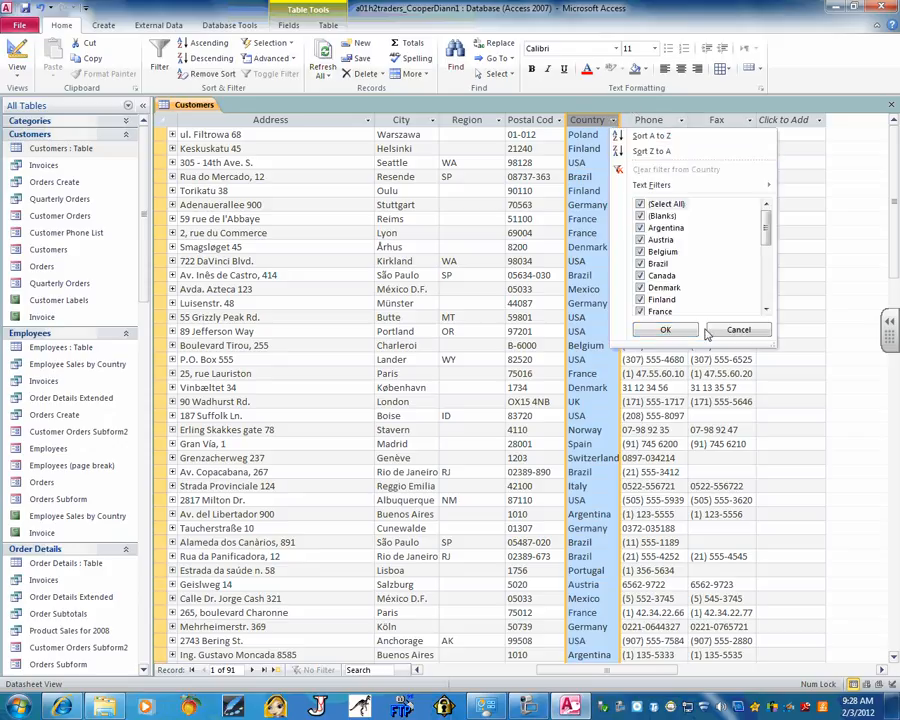
{"action": "left_click", "coordinate": [587, 120]}
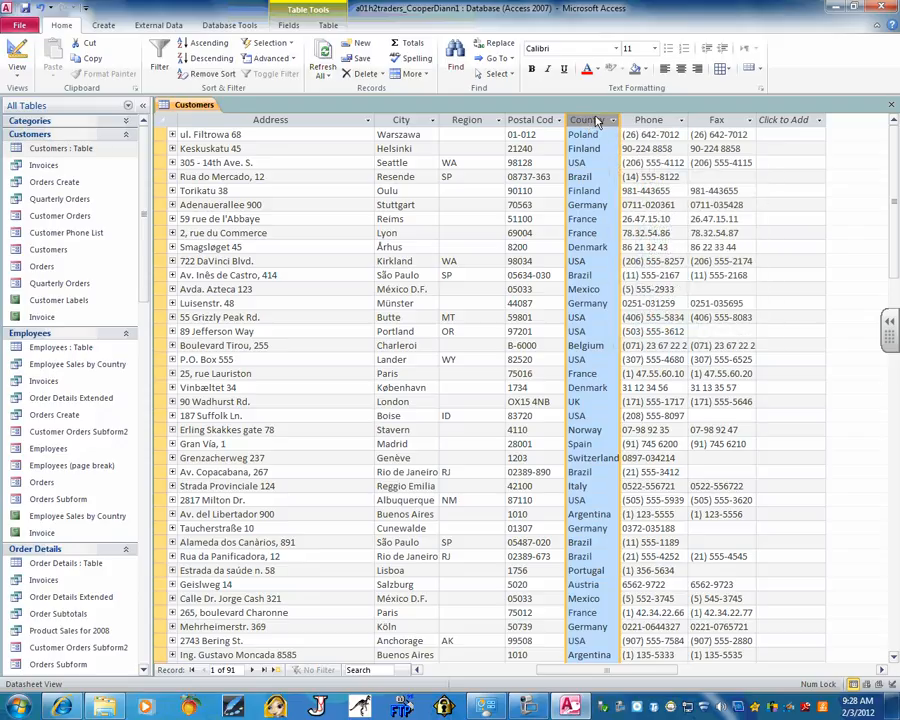
Drag the Country column header left and drop it between Address and City
{"action": "left_click_drag", "start_coordinate": [597, 120], "coordinate": [597, 120]}
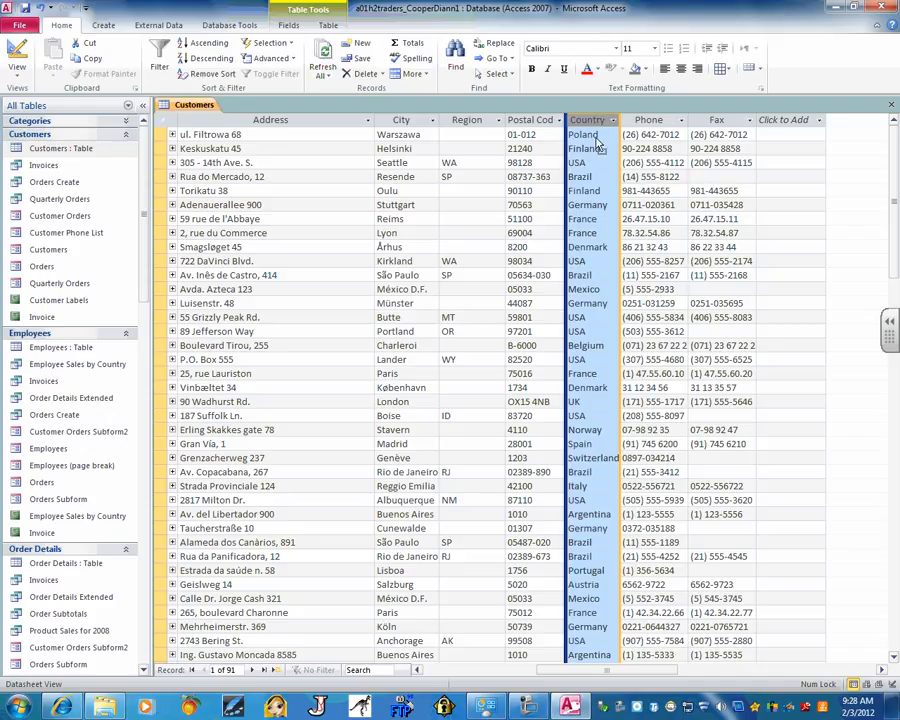
{"action": "left_click_drag", "start_coordinate": [593, 122], "coordinate": [410, 145]}
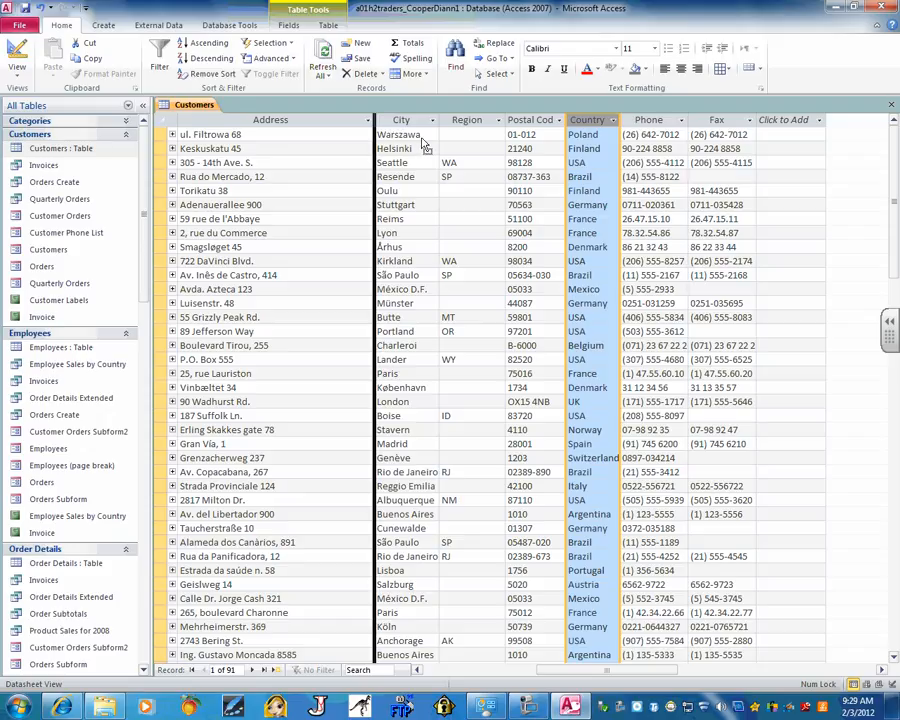
{"action": "left_click_drag", "start_coordinate": [424, 146], "coordinate": [391, 127]}
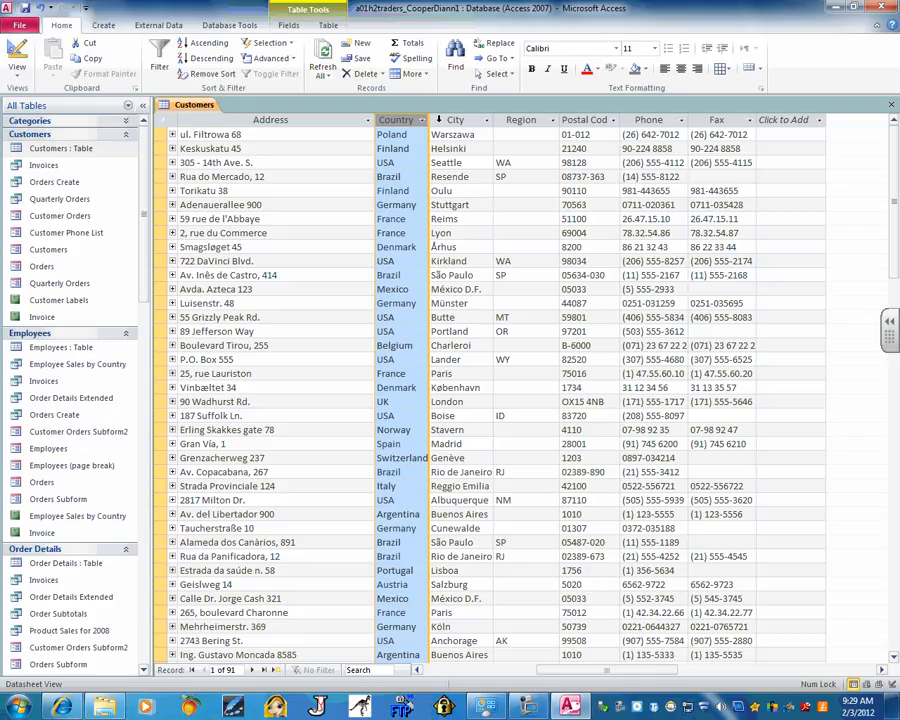
{"action": "left_click", "coordinate": [421, 120]}
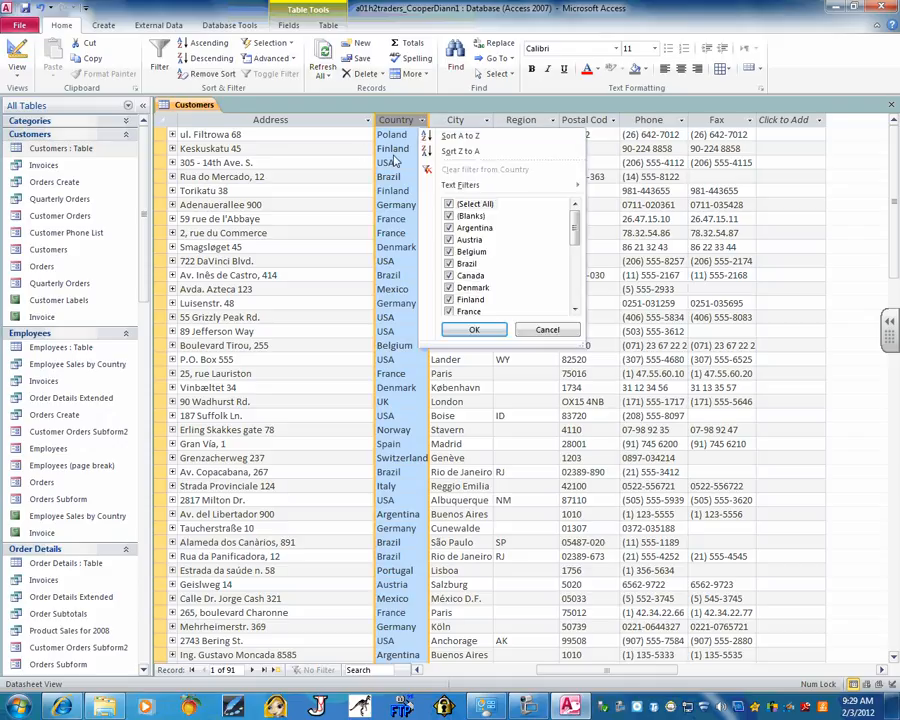
{"action": "left_click", "coordinate": [449, 204]}
{"action": "left_click", "coordinate": [449, 264]}
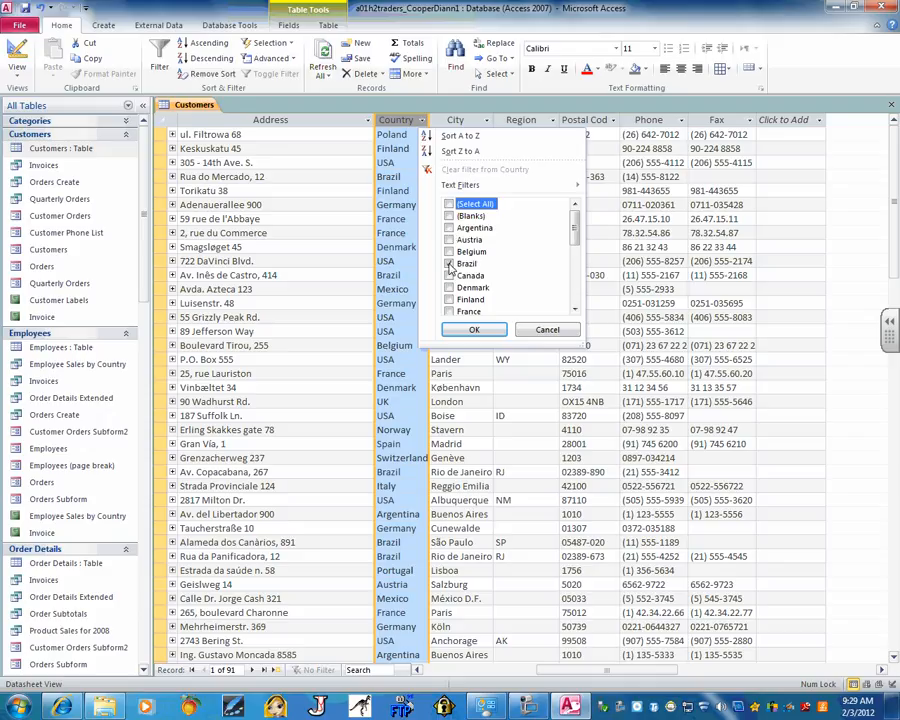
{"action": "left_click", "coordinate": [474, 329]}
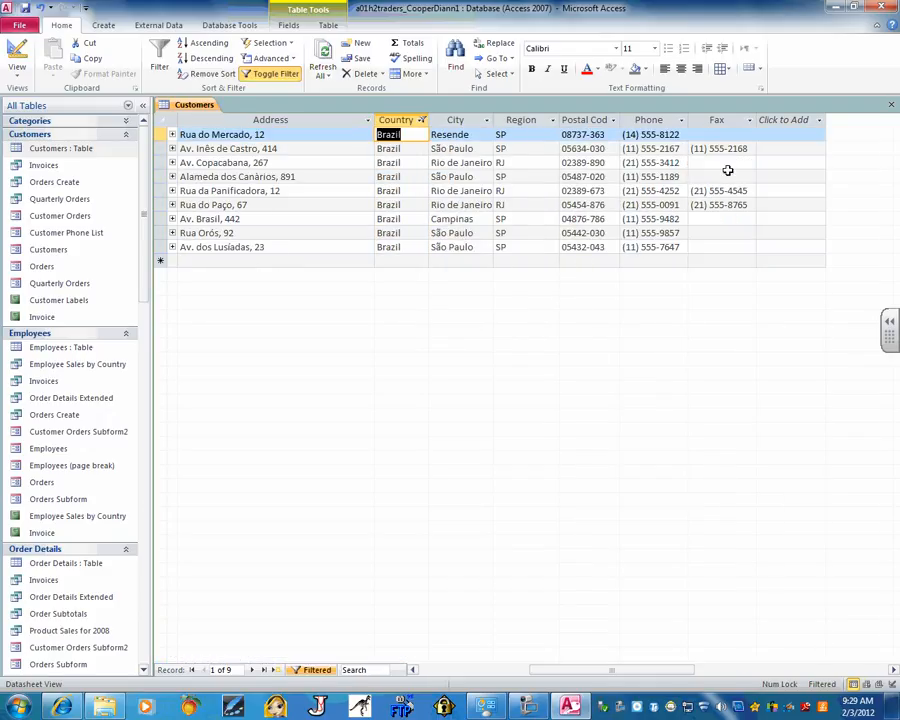
{"action": "left_click", "coordinate": [421, 120]}
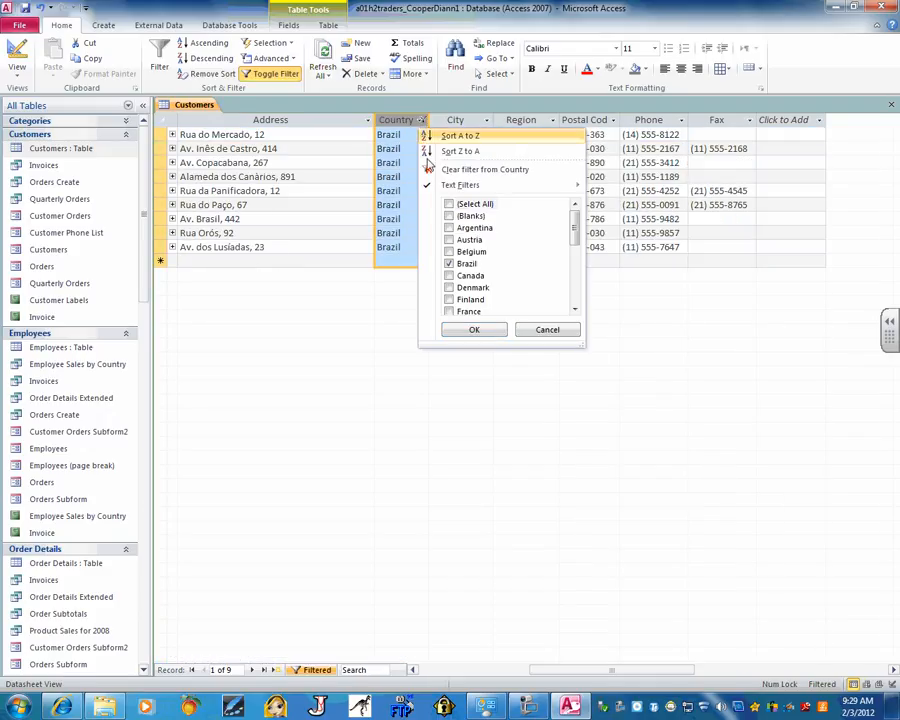
{"action": "left_click", "coordinate": [449, 204]}
{"action": "left_click", "coordinate": [474, 329]}
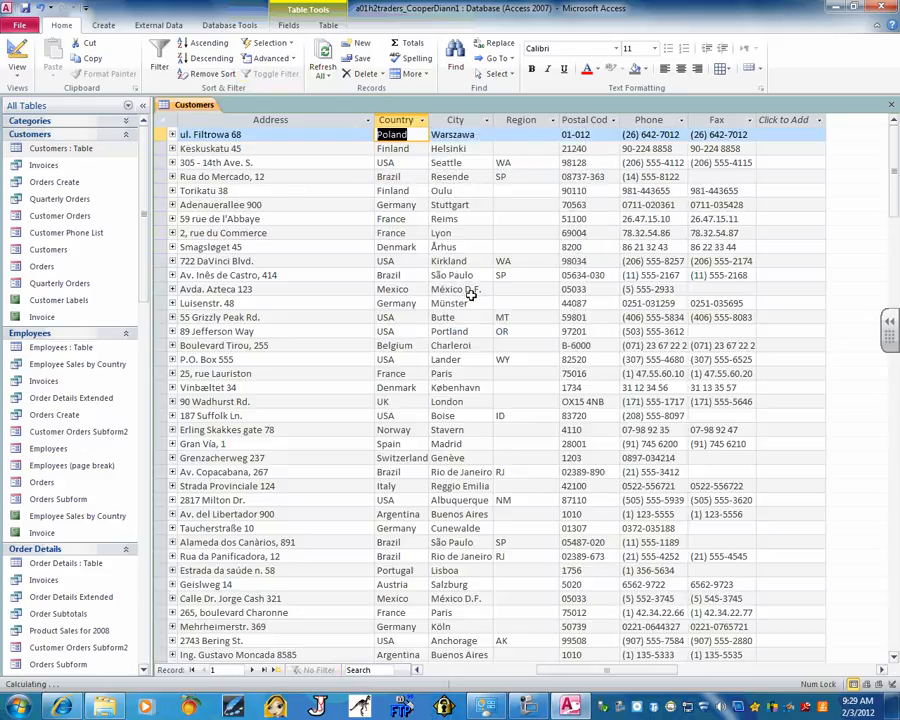
{"action": "left_click", "coordinate": [397, 119]}
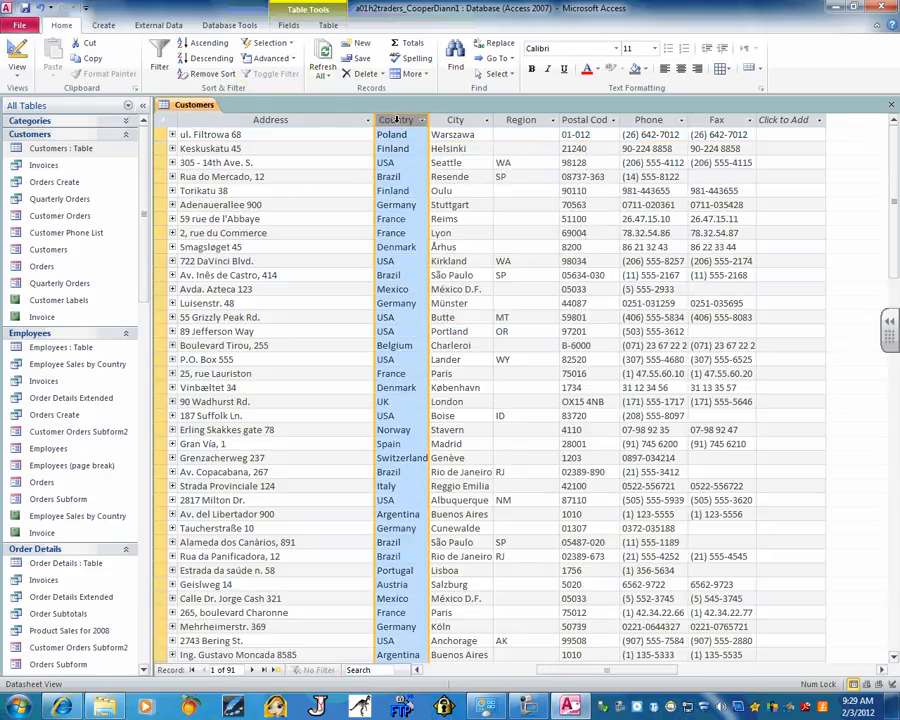
{"action": "mouse_move", "coordinate": [397, 119]}
{"action": "left_mouse_down"}
{"action": "mouse_move", "coordinate": [434, 136]}
{"action": "mouse_move", "coordinate": [505, 130]}
{"action": "mouse_move", "coordinate": [410, 130]}
{"action": "left_mouse_up"}
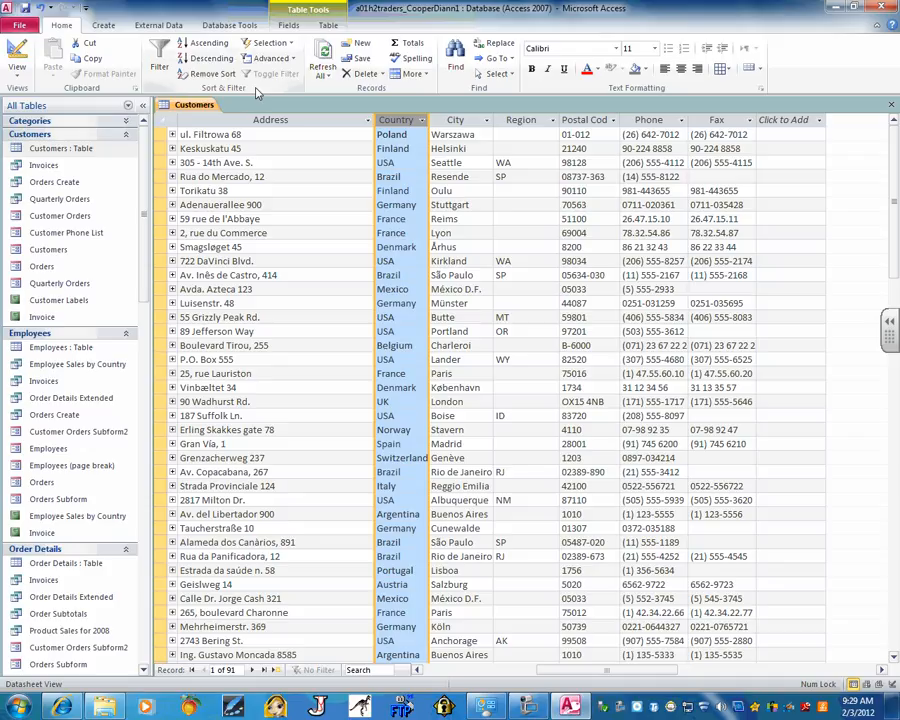
Sort the Customers records by City A to Z, then open the File Info page
{"action": "left_click", "coordinate": [486, 121]}
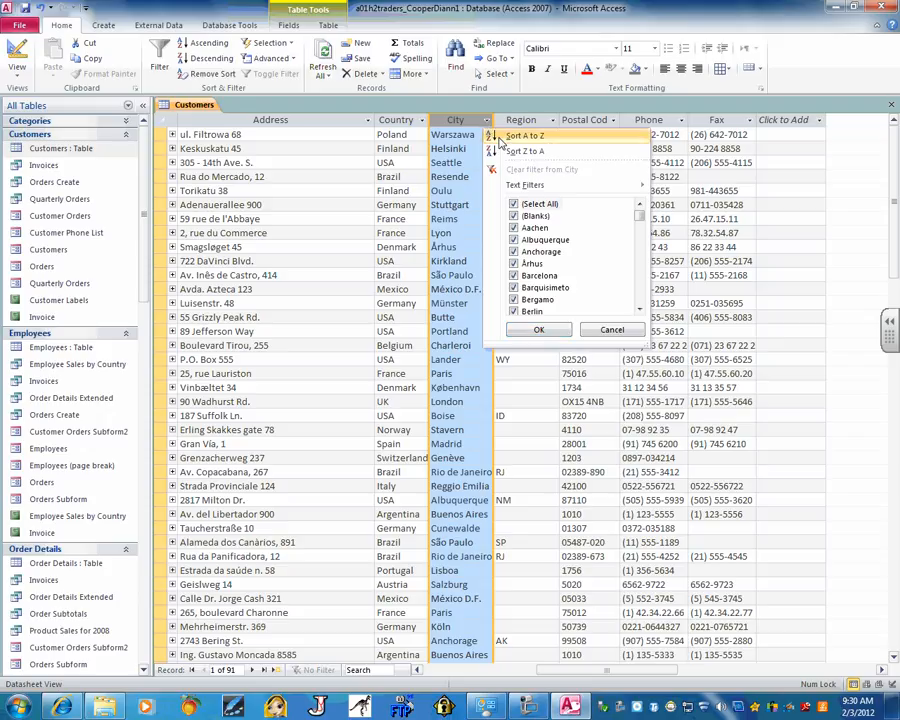
{"action": "left_click", "coordinate": [500, 141]}
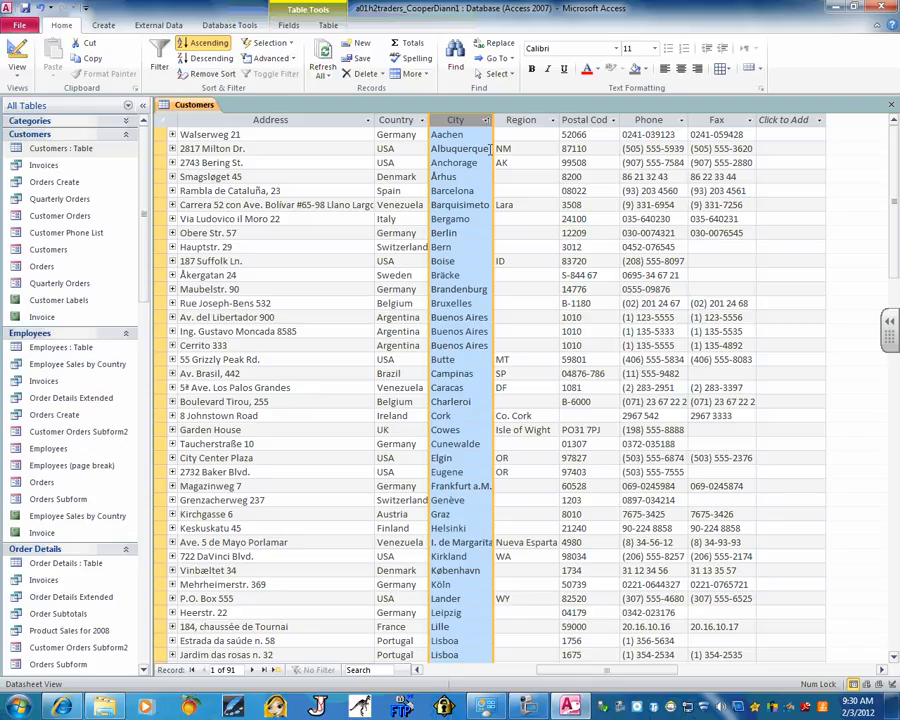
{"action": "left_click", "coordinate": [20, 25]}
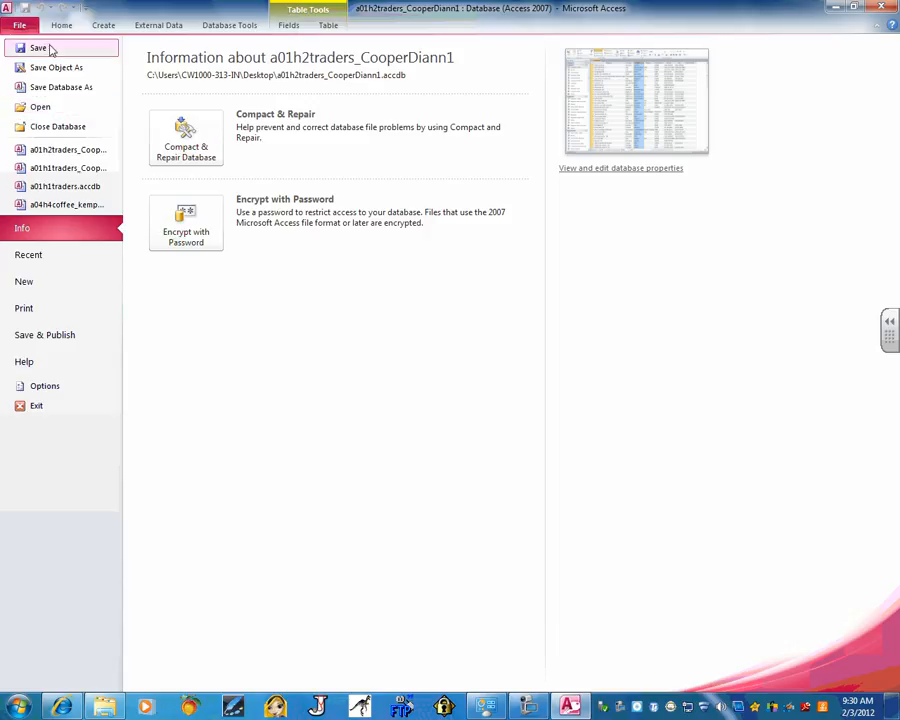
Close the Customers table, answering No to saving design changes, then run Compact & Repair Database
{"action": "left_click", "coordinate": [185, 138]}
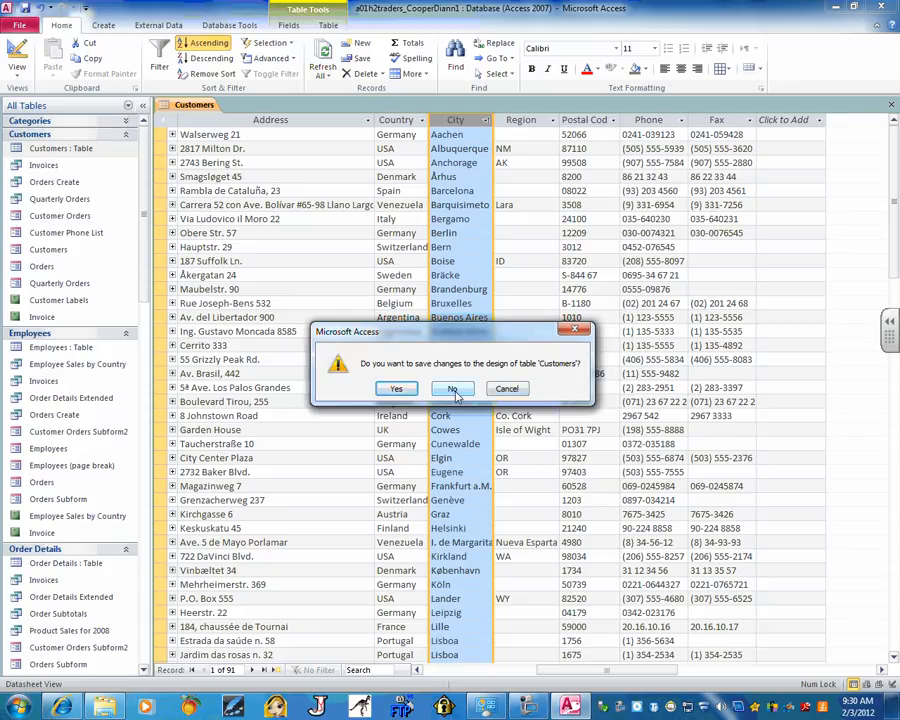
{"action": "left_click", "coordinate": [510, 391]}
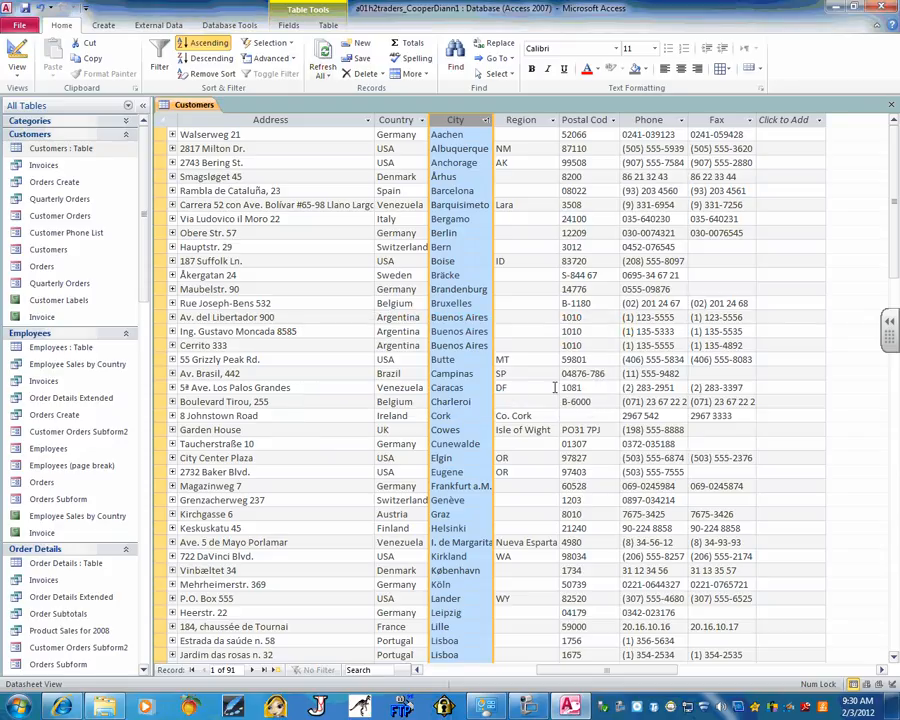
{"action": "left_click", "coordinate": [893, 104]}
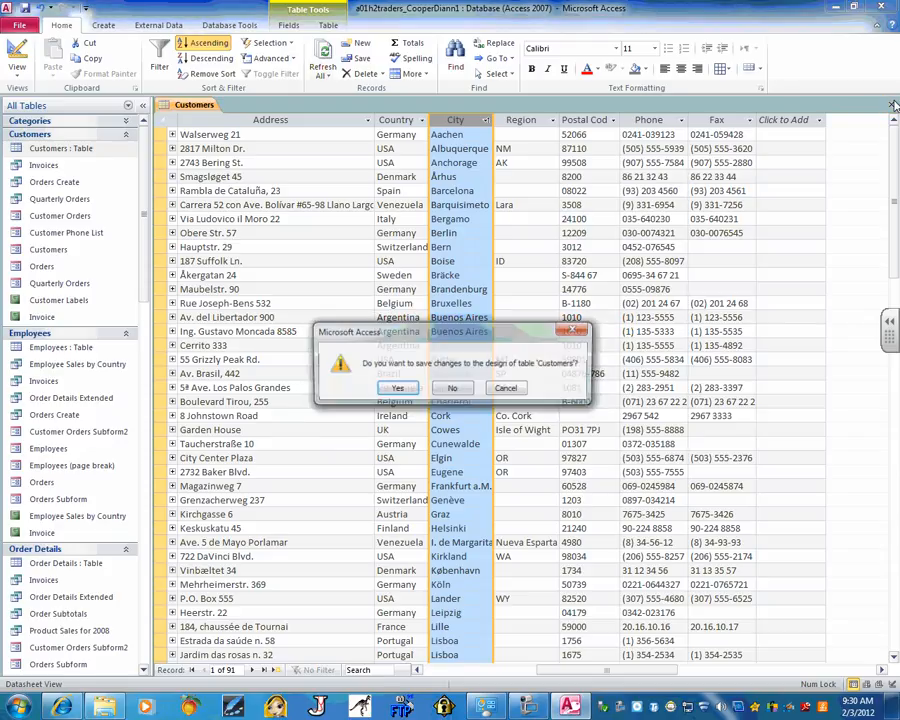
{"action": "left_click", "coordinate": [455, 391]}
{"action": "left_click", "coordinate": [19, 25]}
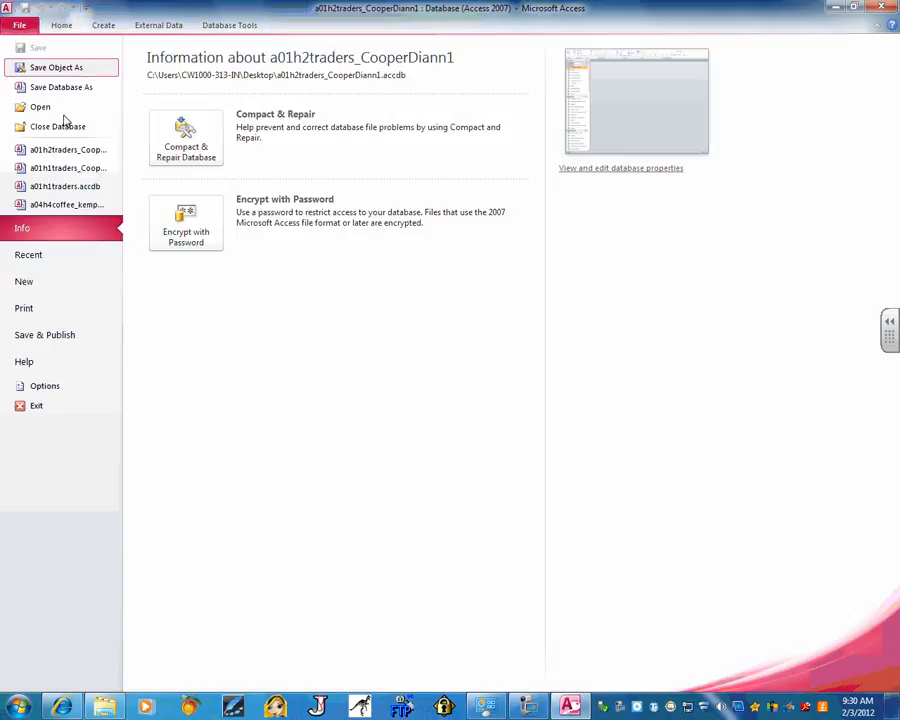
{"action": "left_click", "coordinate": [180, 148]}
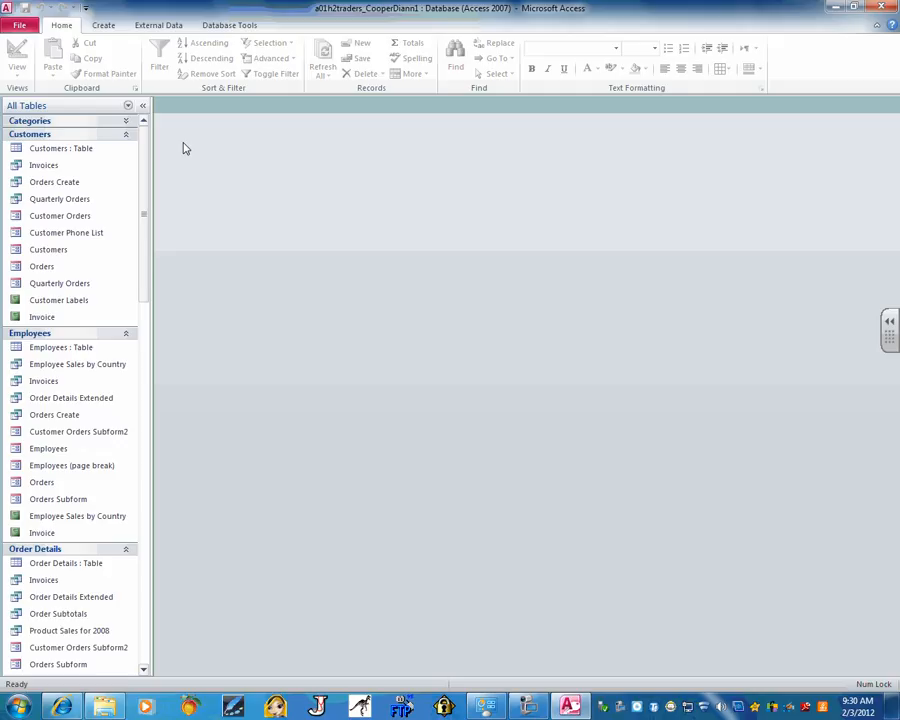
Switch between the File backstage and the workspace, then start Save Database As and cancel it
{"action": "left_click", "coordinate": [19, 26]}
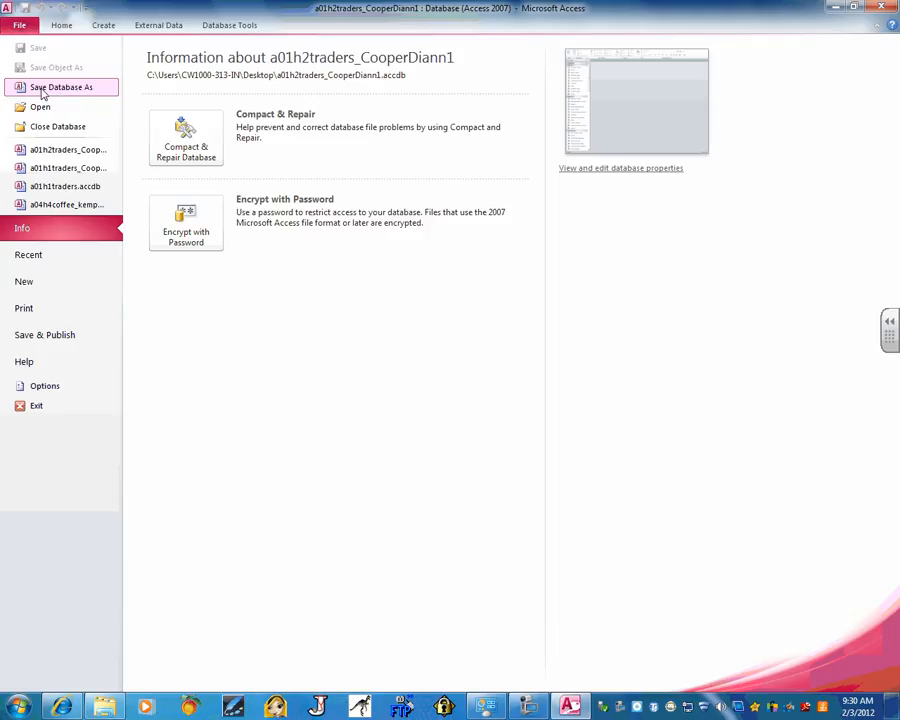
{"action": "left_click", "coordinate": [20, 26]}
{"action": "left_click", "coordinate": [20, 26]}
{"action": "left_click", "coordinate": [14, 27]}
{"action": "left_click", "coordinate": [12, 26]}
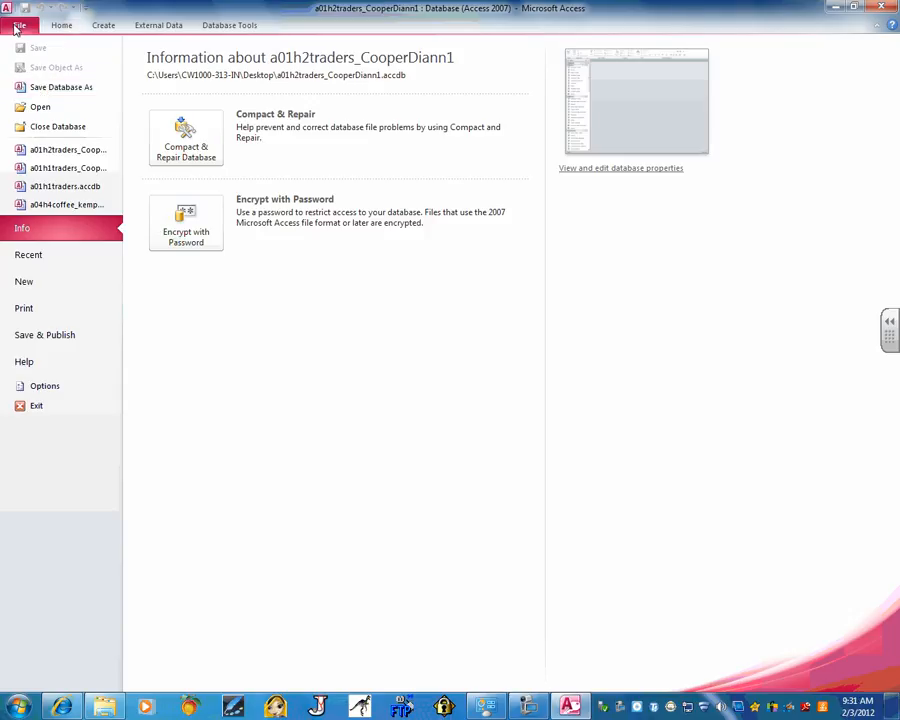
{"action": "left_click", "coordinate": [55, 96]}
{"action": "left_click", "coordinate": [408, 342]}
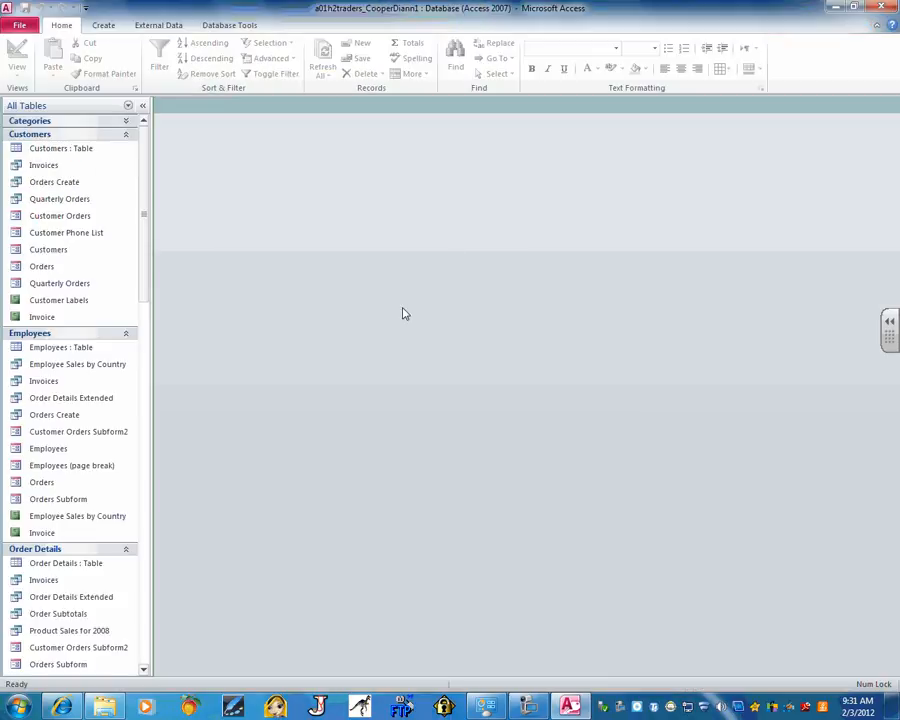
Run Compact & Repair Database again and return to the File Info page
{"action": "left_click", "coordinate": [17, 26]}
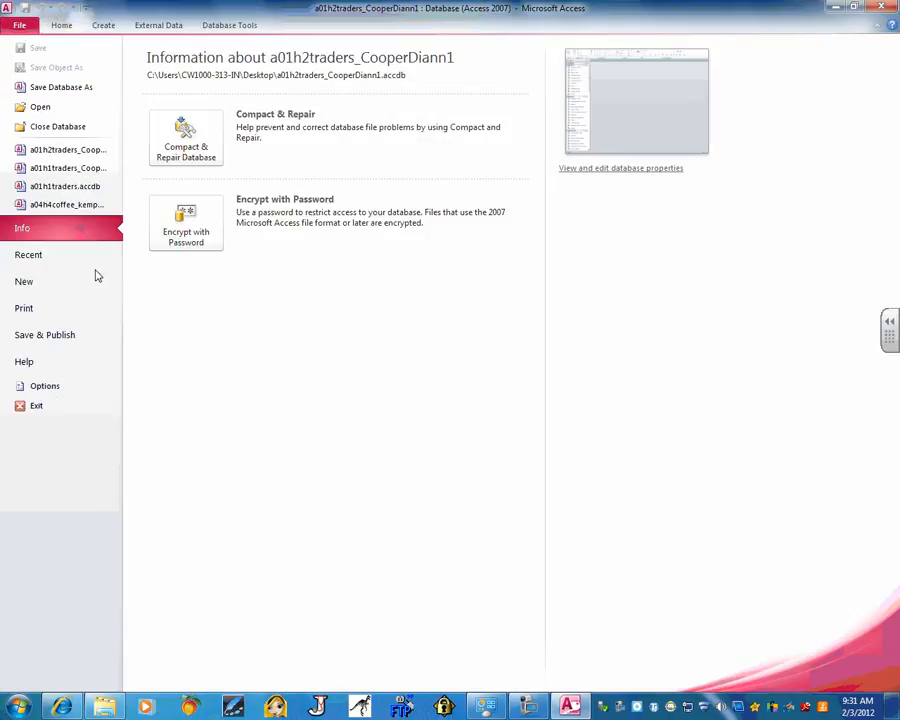
{"action": "left_click", "coordinate": [186, 146]}
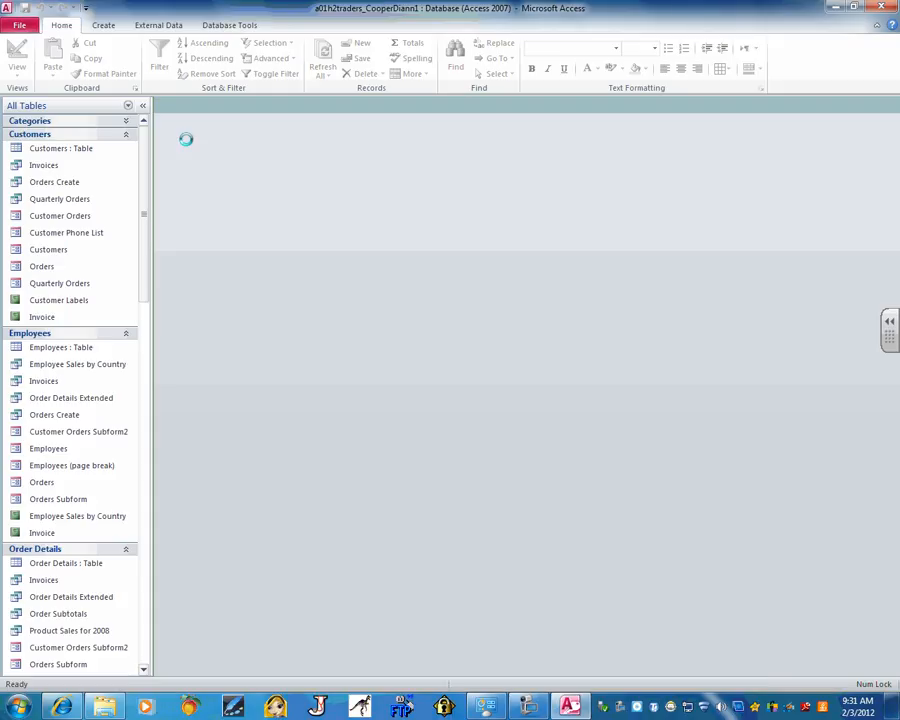
{"action": "left_click", "coordinate": [14, 23]}
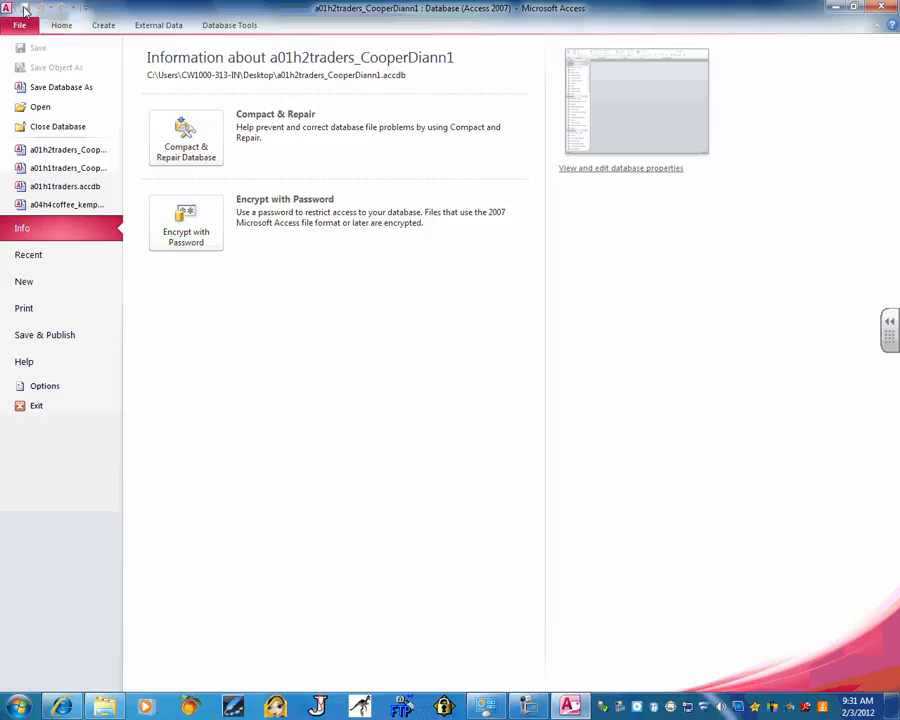
Back up the a01h2traders database through Save & Publish as the 2012-02-03 dated copy on the Desktop
{"action": "left_click", "coordinate": [64, 338]}
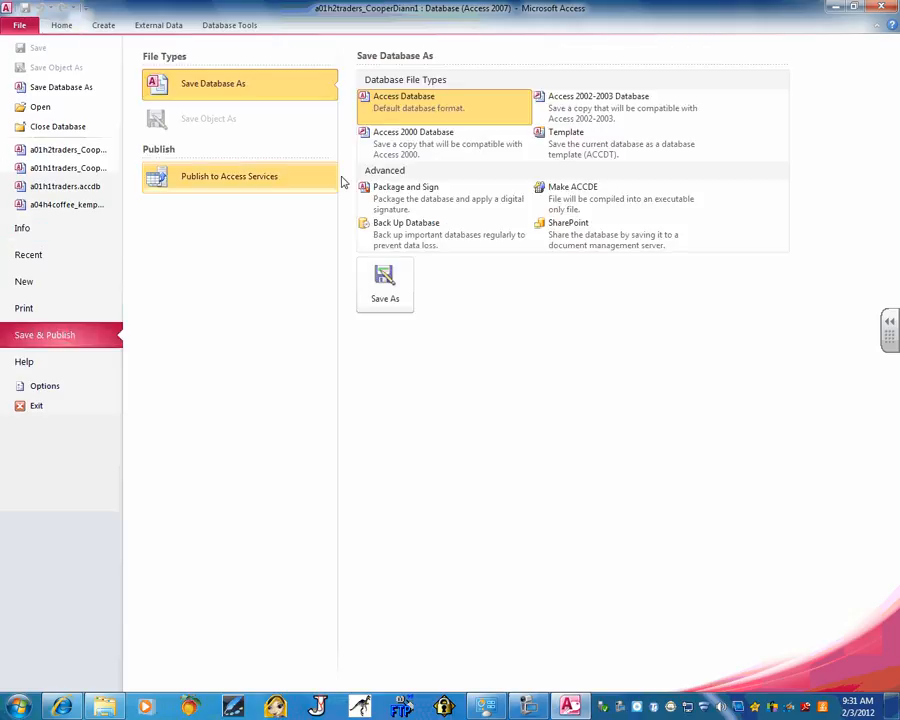
{"action": "left_click", "coordinate": [430, 228]}
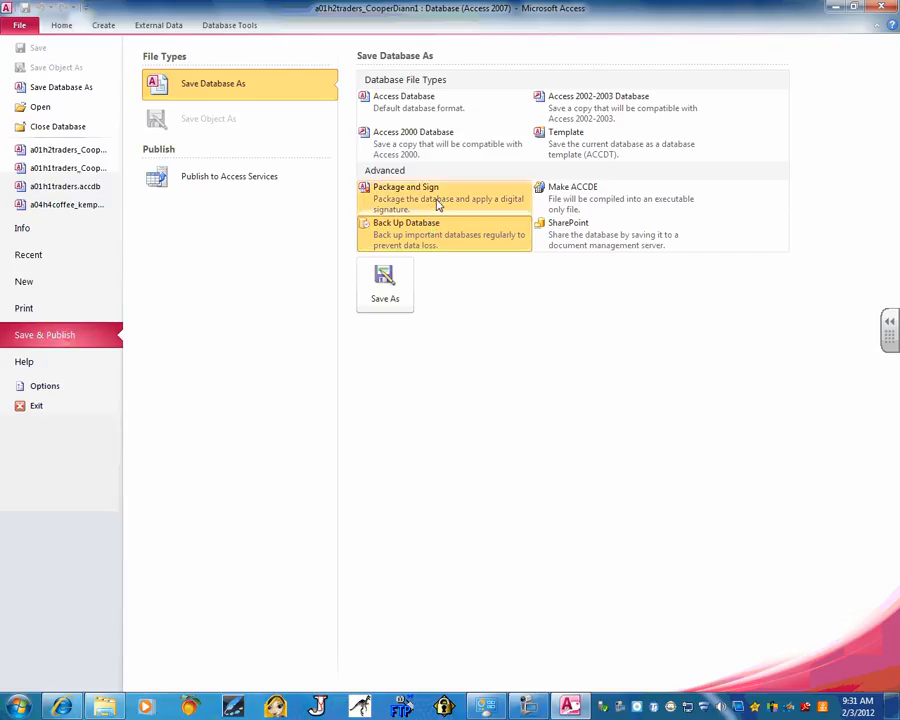
{"action": "double_click", "coordinate": [425, 235]}
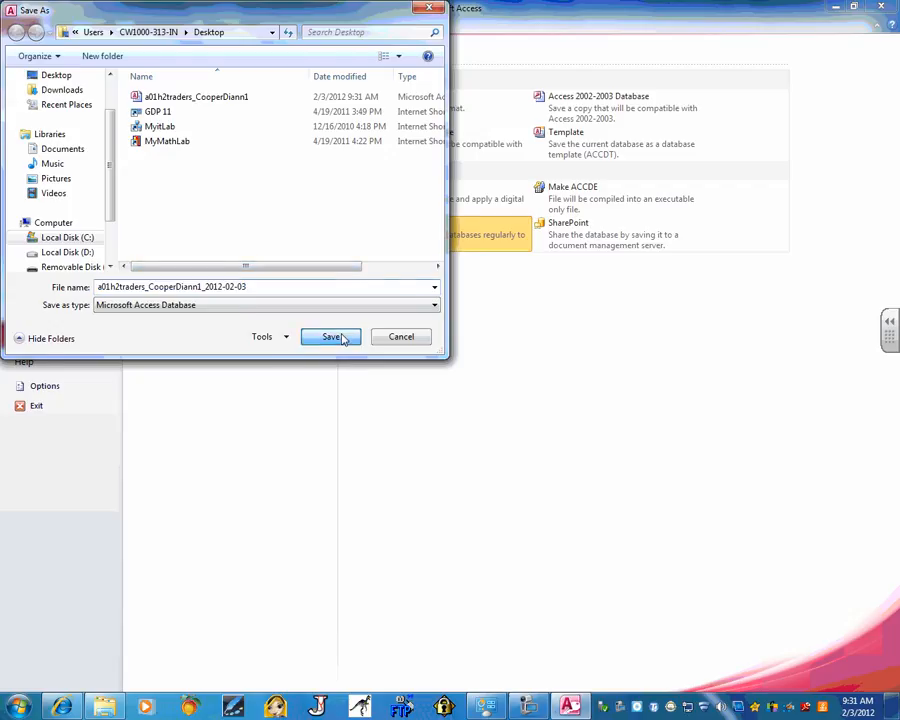
{"action": "left_click", "coordinate": [344, 336]}
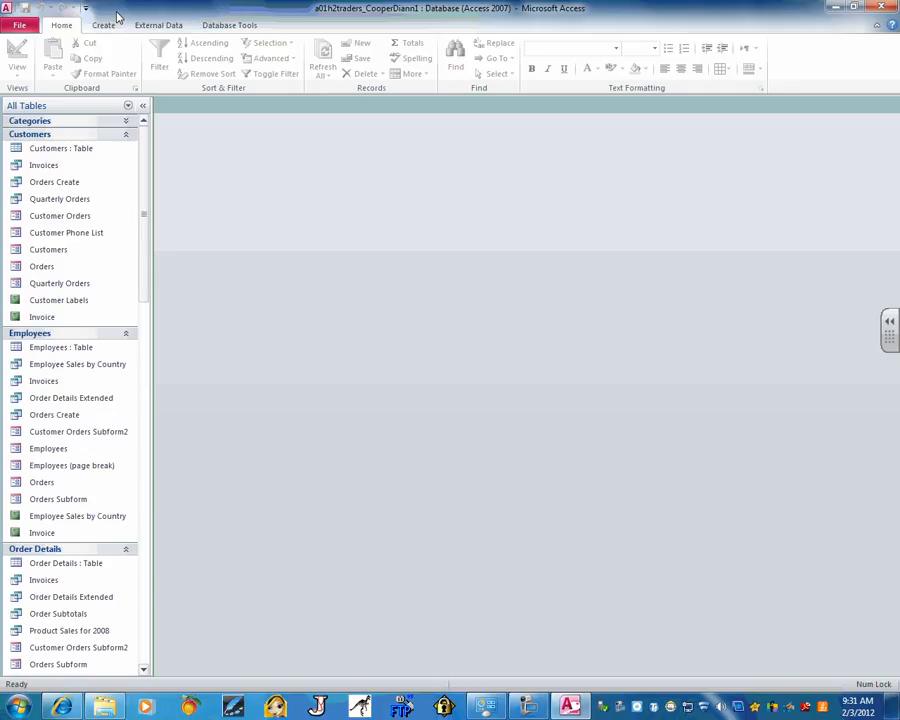
{"action": "left_click", "coordinate": [529, 702]}
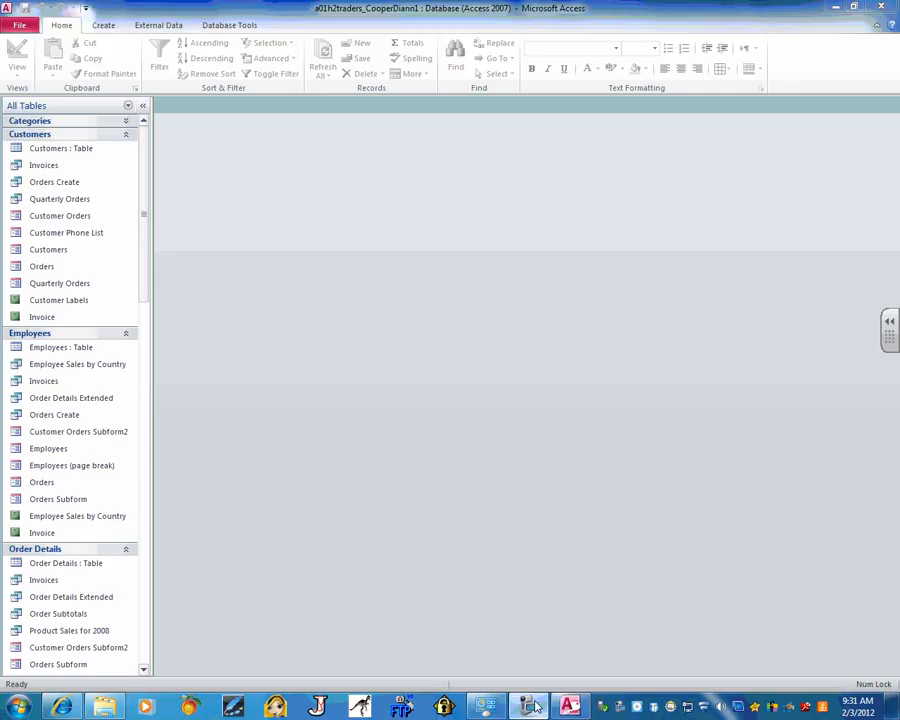